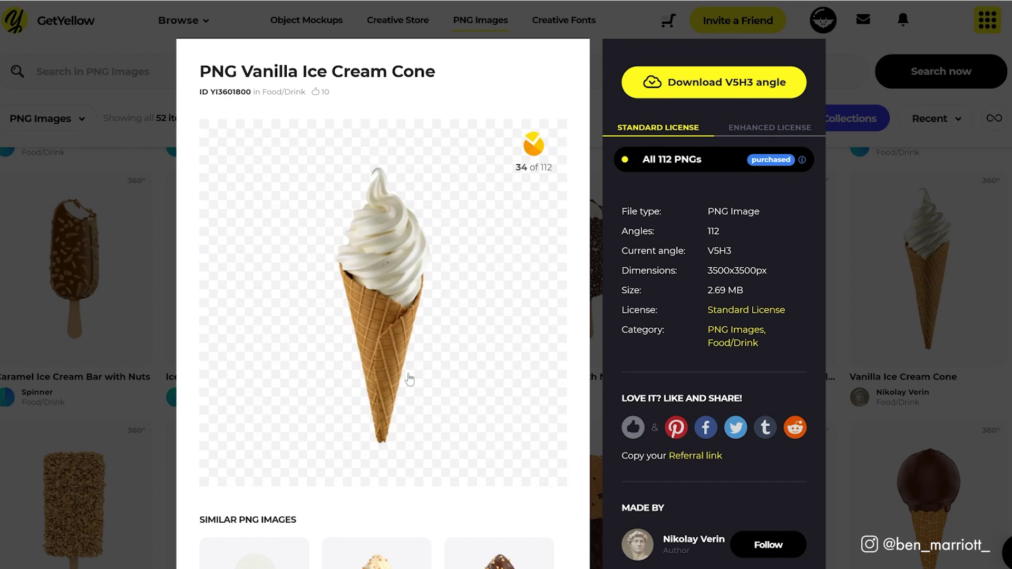
- Spin the ice cream cone 360° preview to another angle and scroll down the PNG grid
left_click_drag(410, 379, 305, 299)
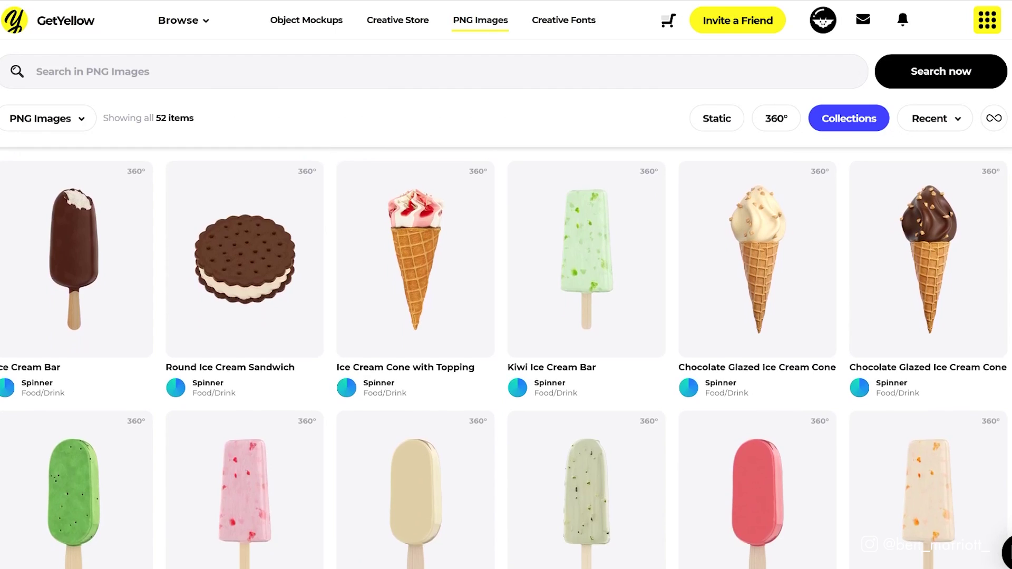
scroll(506, 359, "down", 2)
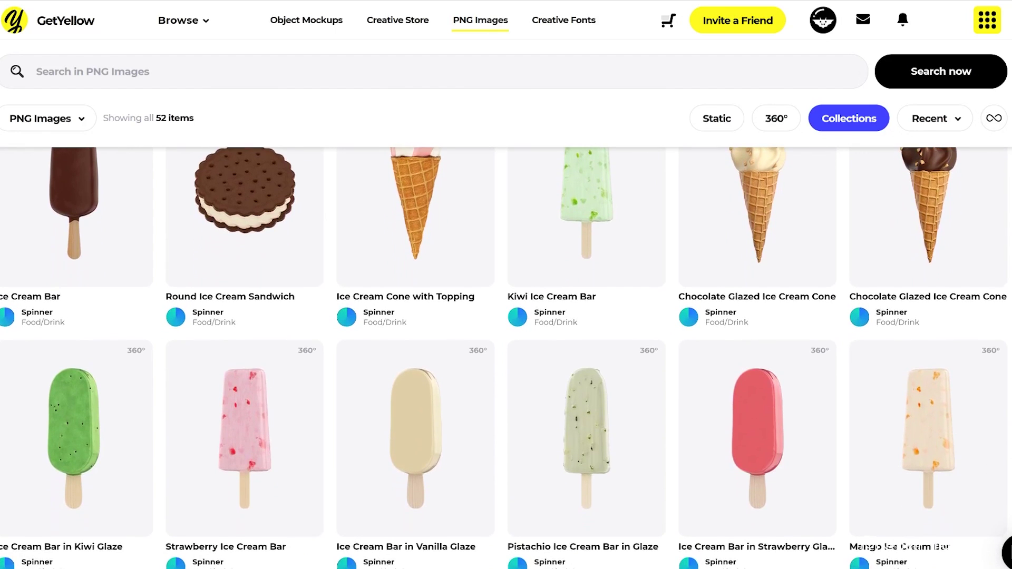
scroll(506, 359, "down", 2)
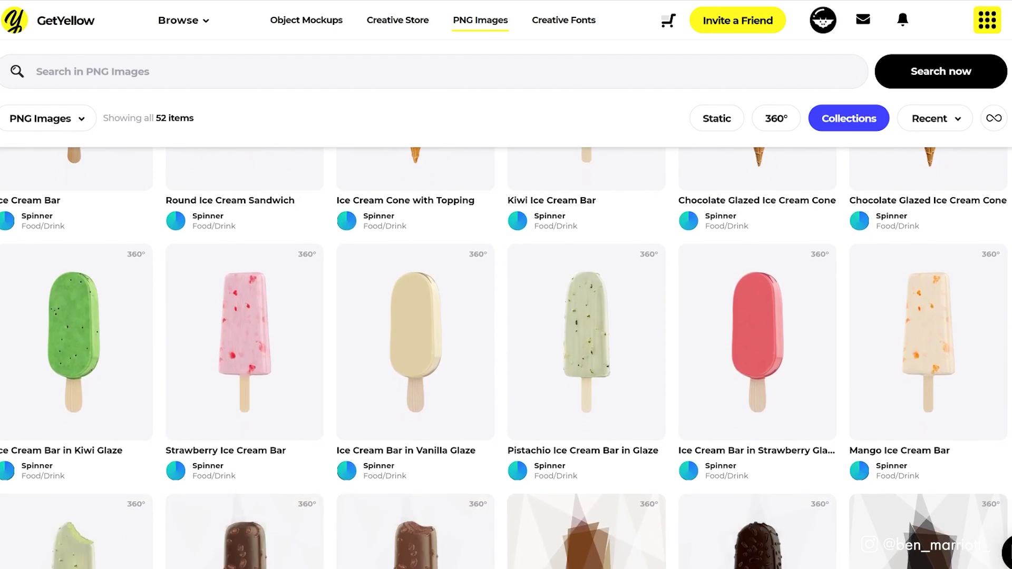
scroll(506, 358, "down", 1)
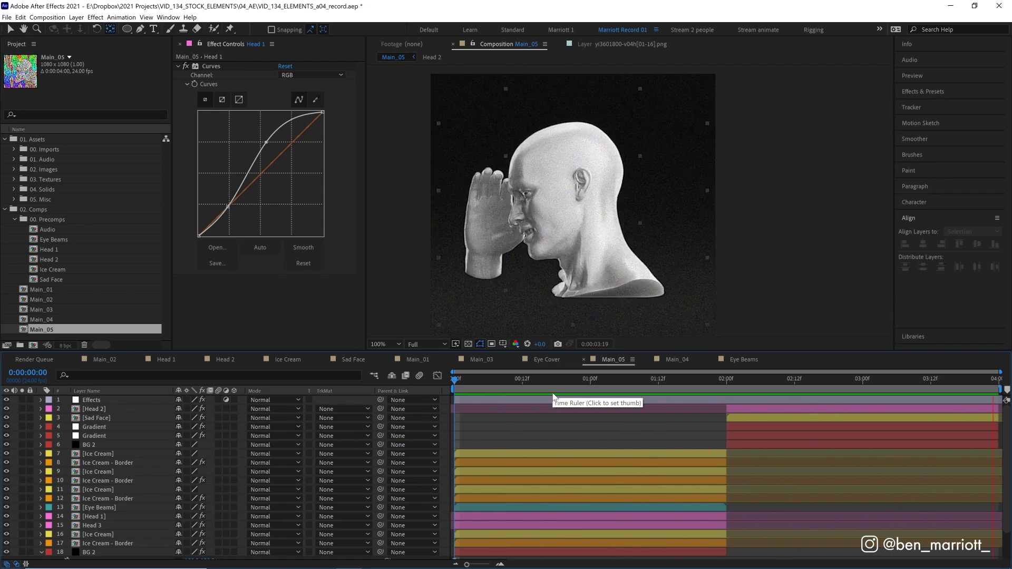
- Open the Main_01 composition from the Project panel
left_click(41, 290)
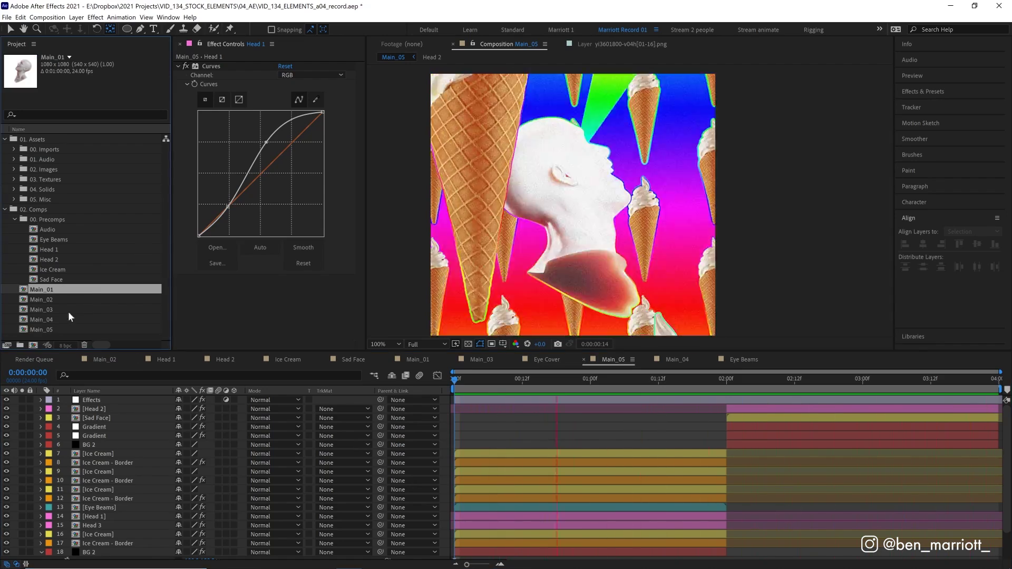
left_click(57, 329, "shift")
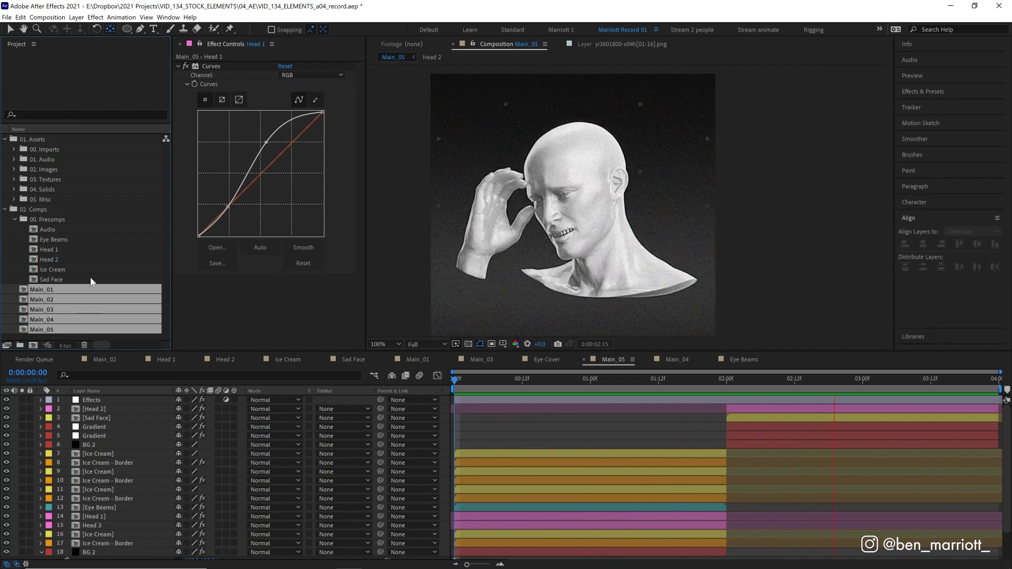
double_click(74, 289)
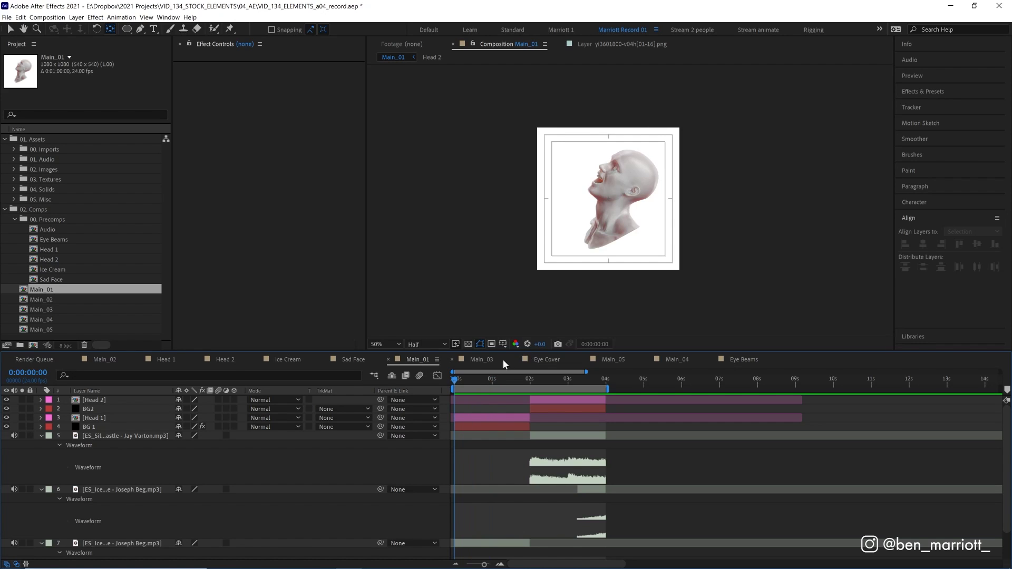
- Scrub the head animation to 0:00:00:23 and play a short preview of Main_01
scroll(599, 241, "up", 2)
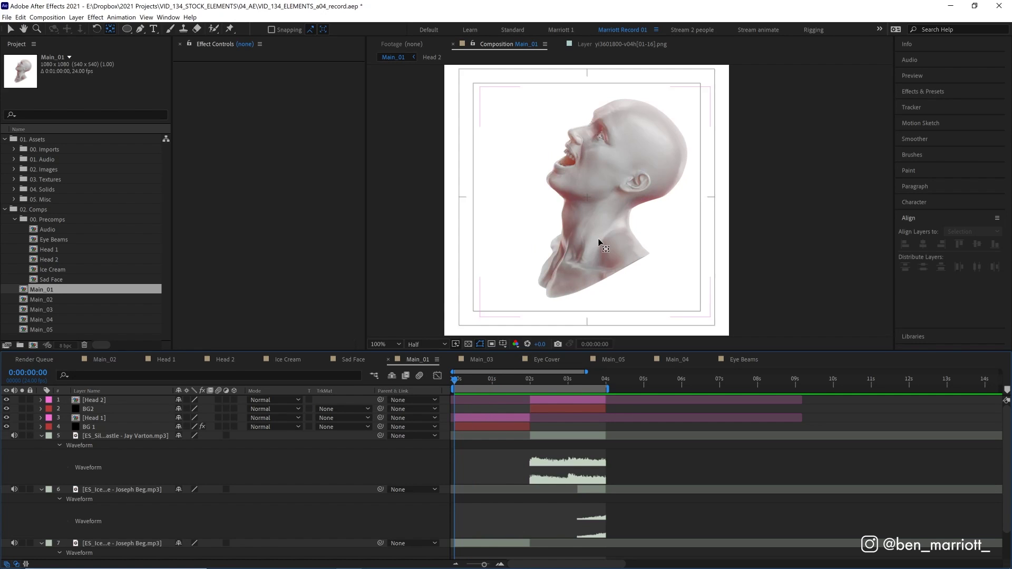
left_click_drag(454, 379, 417, 377)
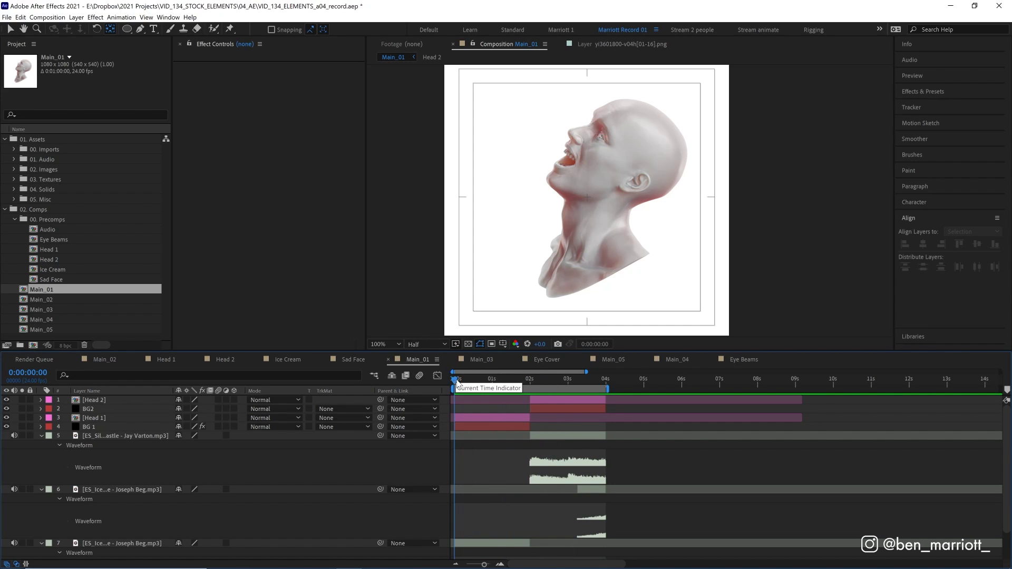
left_click_drag(457, 383, 541, 382)
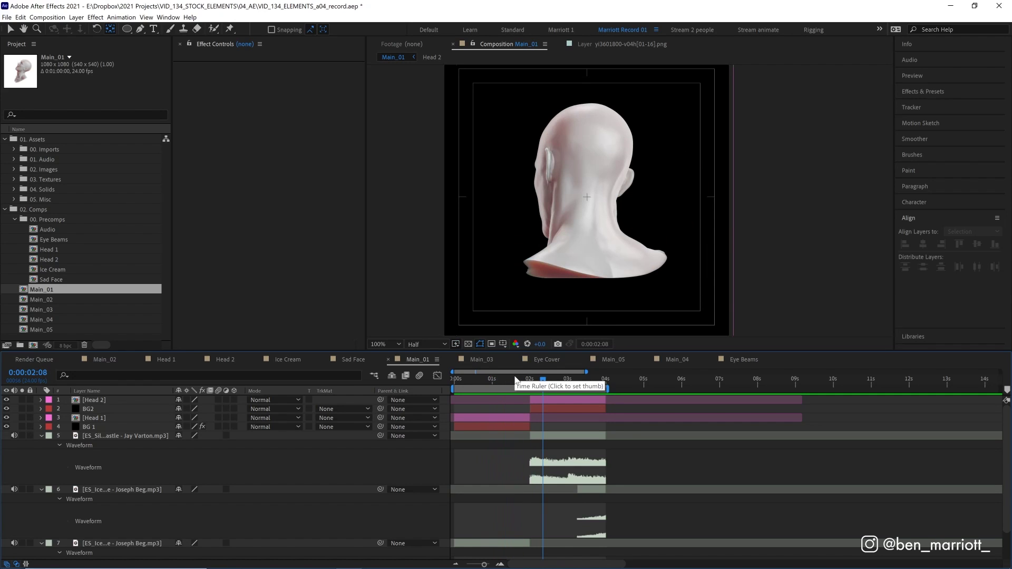
left_click(492, 380)
key("space")
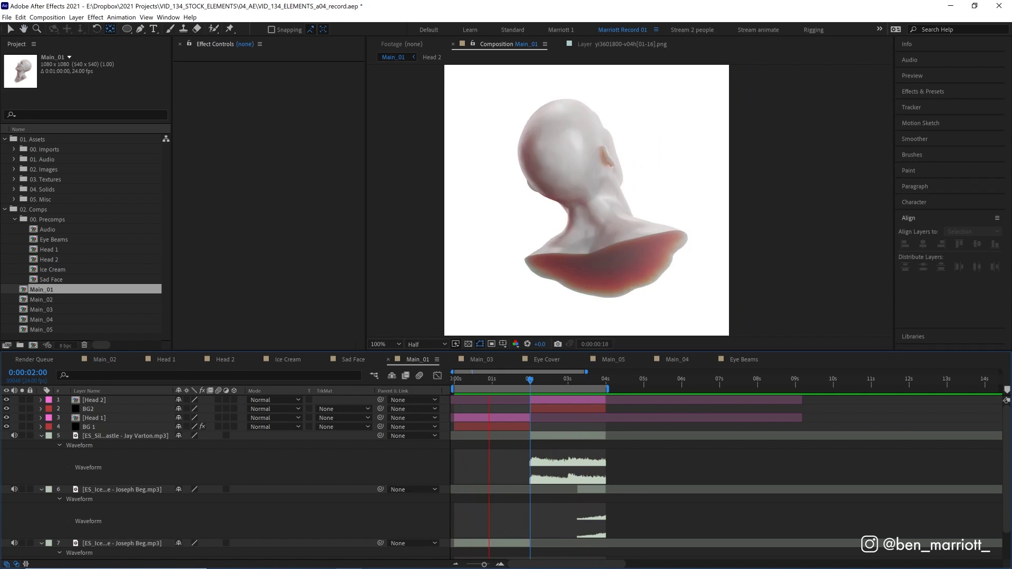
key("space")
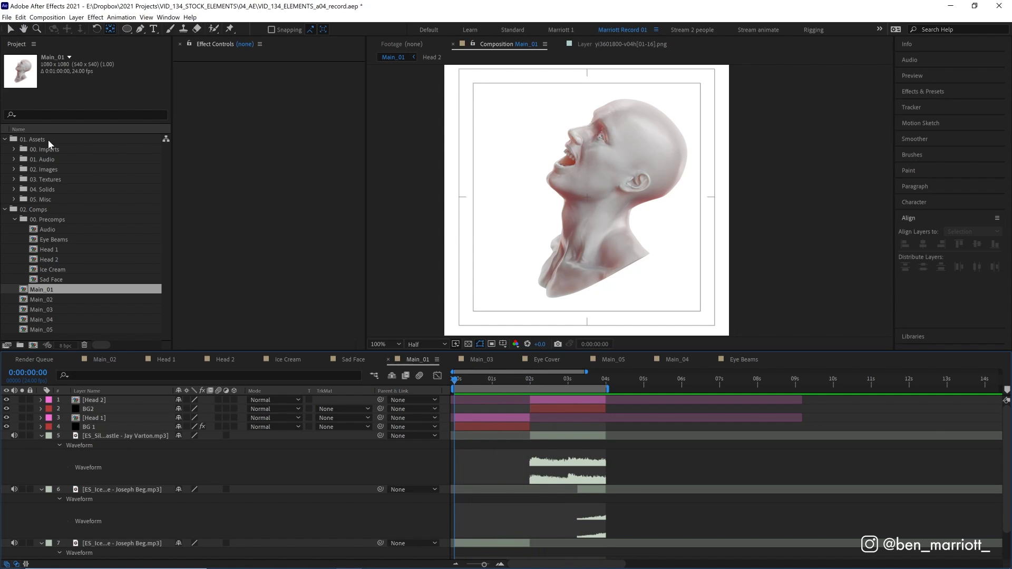
- Import the head images as a PNG sequence and play the imported footage
left_click(7, 17)
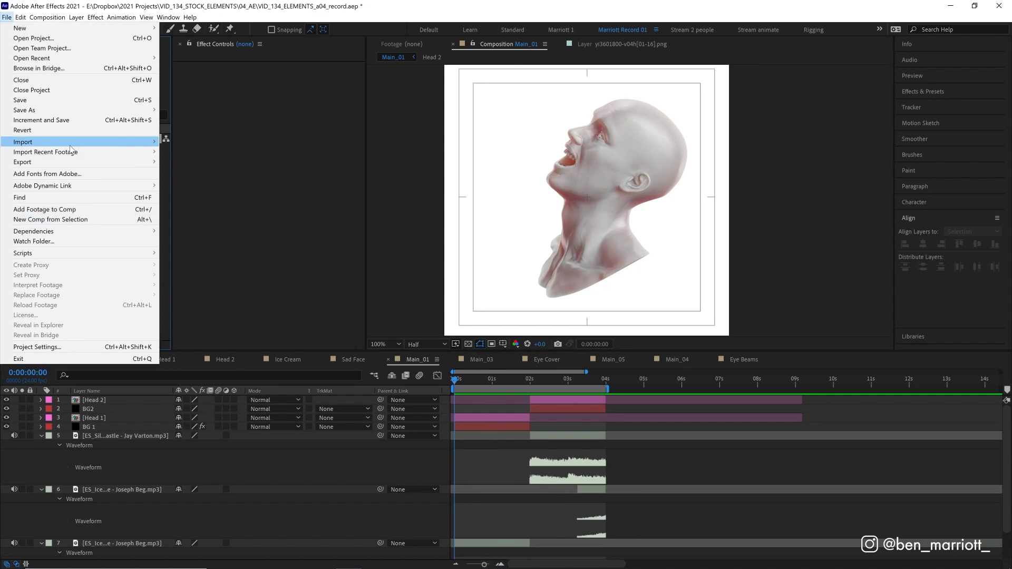
left_click(185, 144)
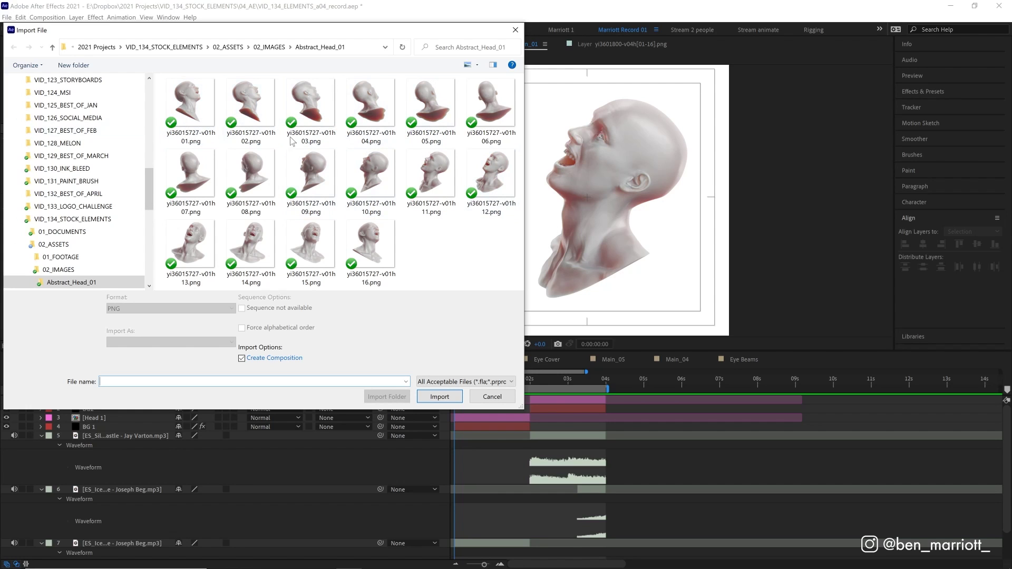
left_click(188, 103)
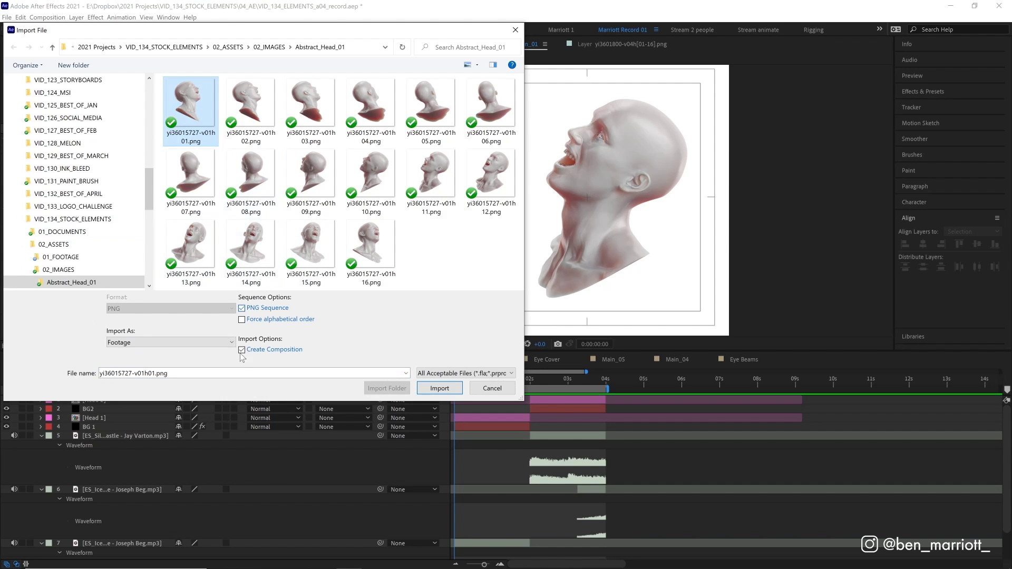
left_click(439, 389)
double_click(123, 210)
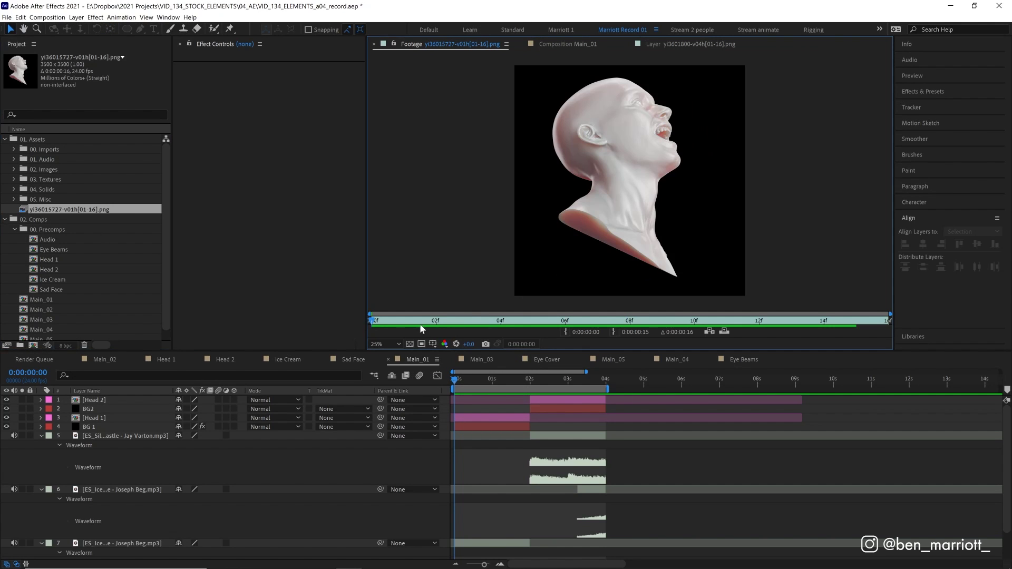
key("space")
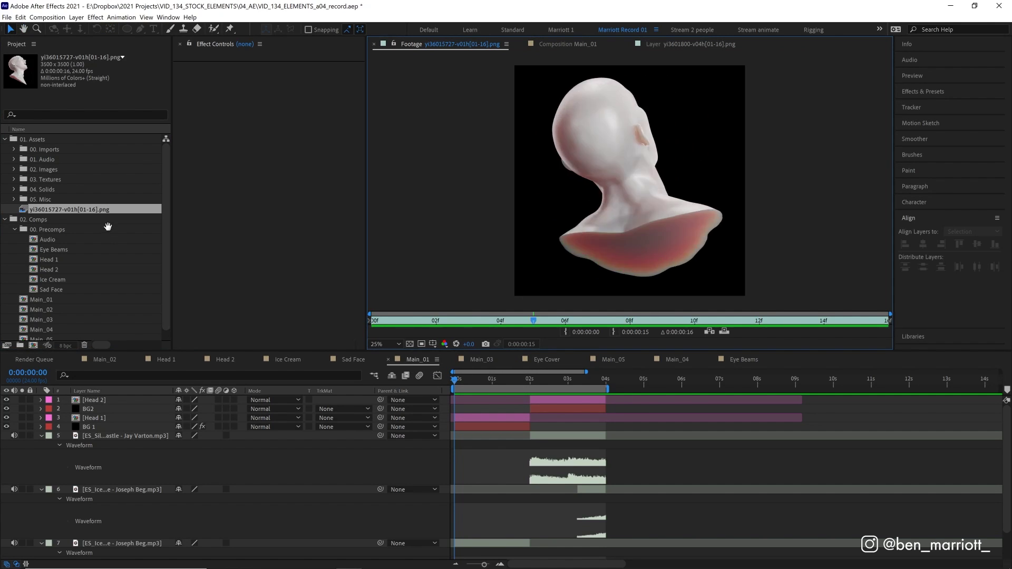
- Interpret the head footage at 12 frames per second with looping enabled
right_click(117, 213)
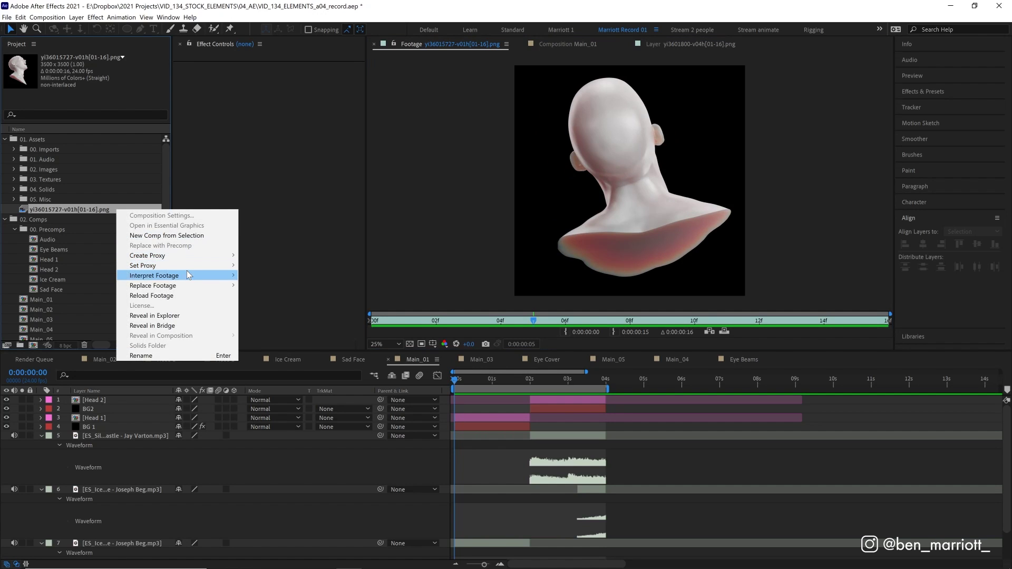
mouse_move(187, 275)
left_click(270, 278)
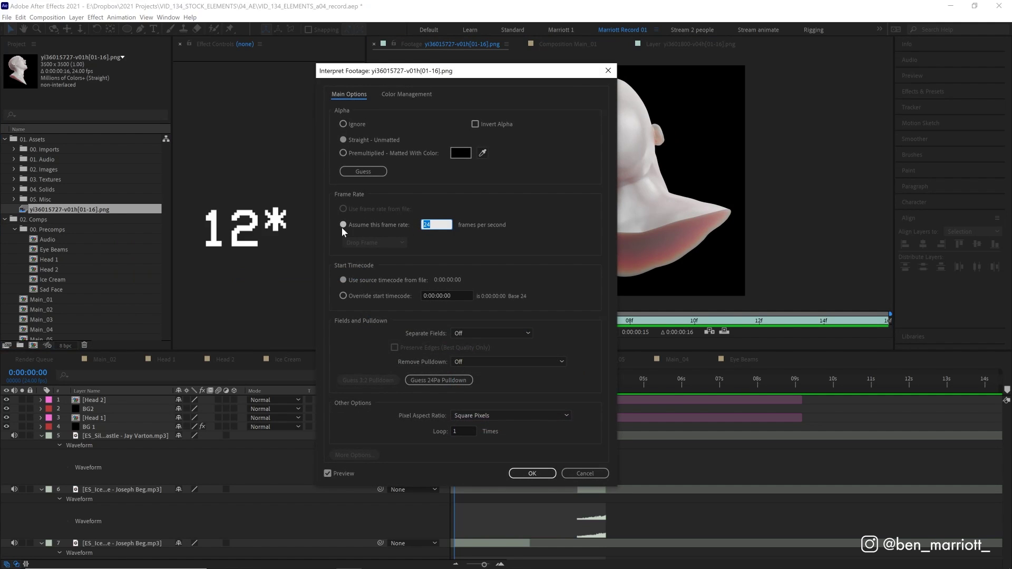
type("12")
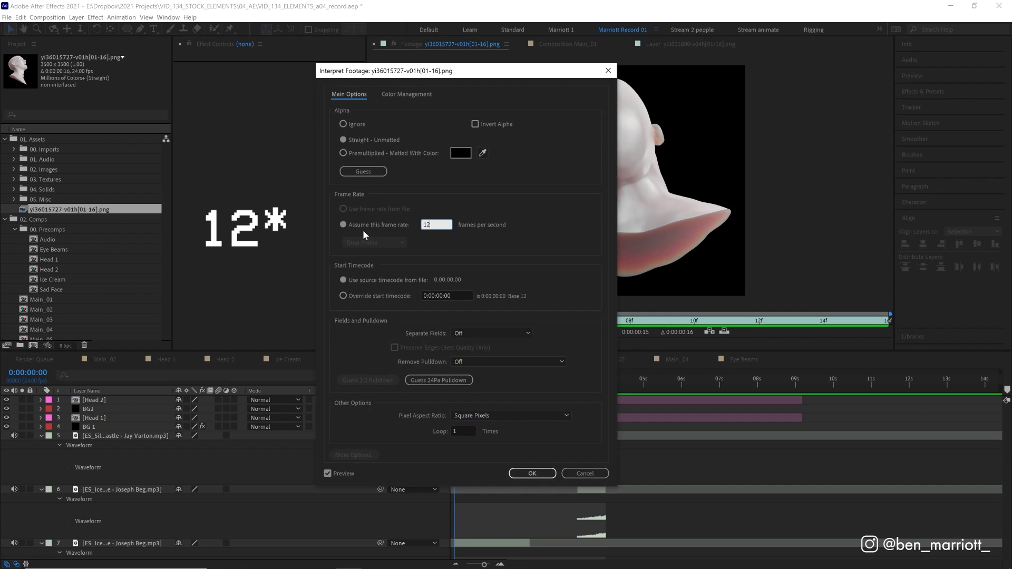
left_click(458, 431)
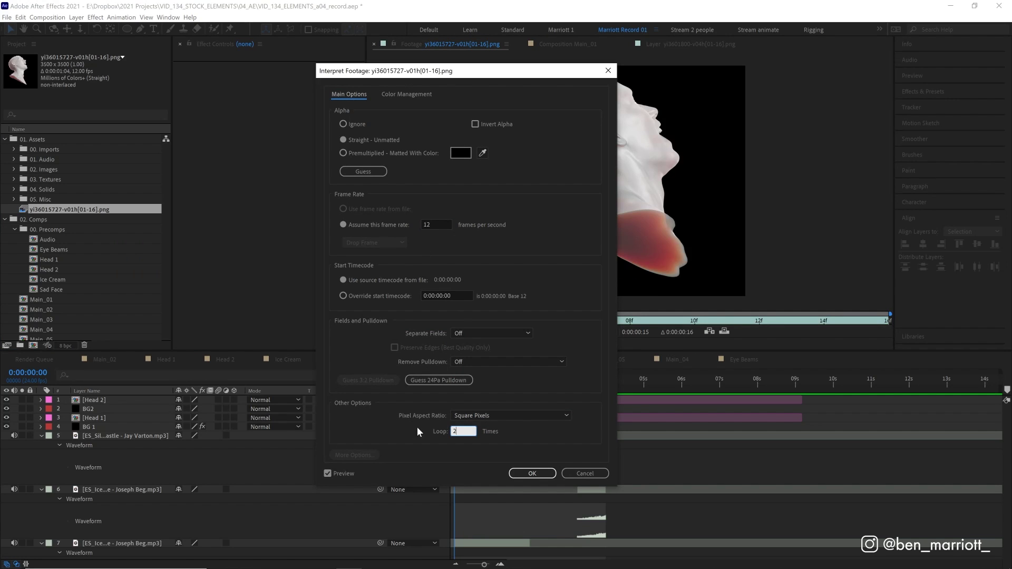
left_click(532, 474)
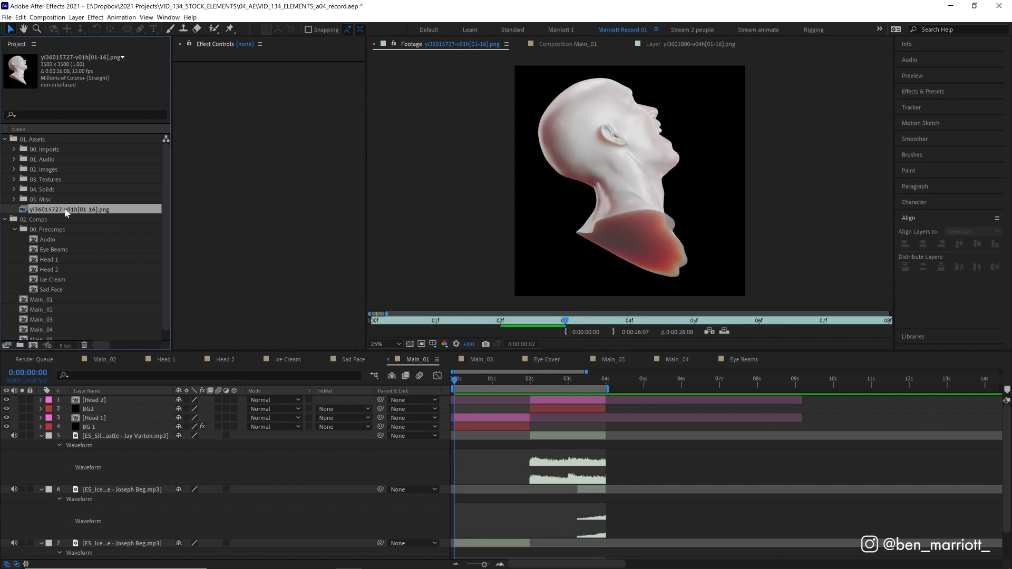
- Test the head sequence as a scaled-down layer in Main_01, then delete it
left_click_drag(134, 404, 134, 403)
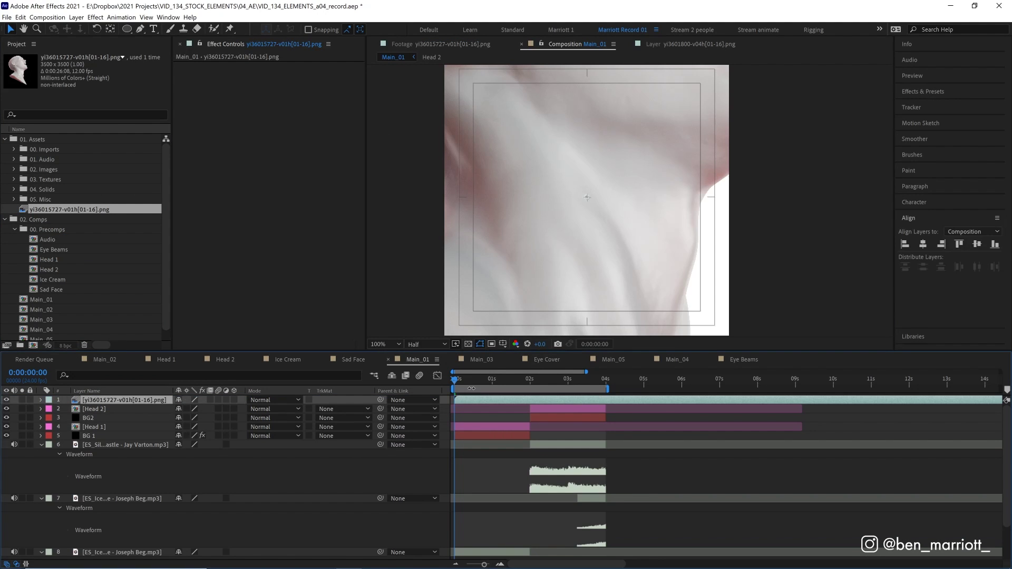
key("s")
left_click_drag(203, 409, 173, 409)
key("space")
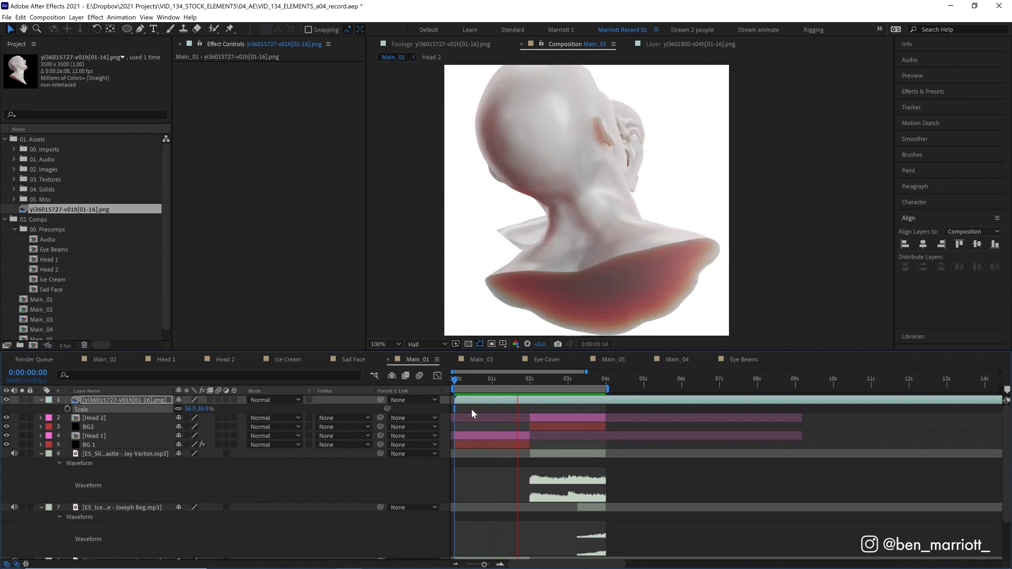
key("Delete")
- Look through the Head 1, Head 2 and Ice Cream compositions' animations
double_click(50, 259)
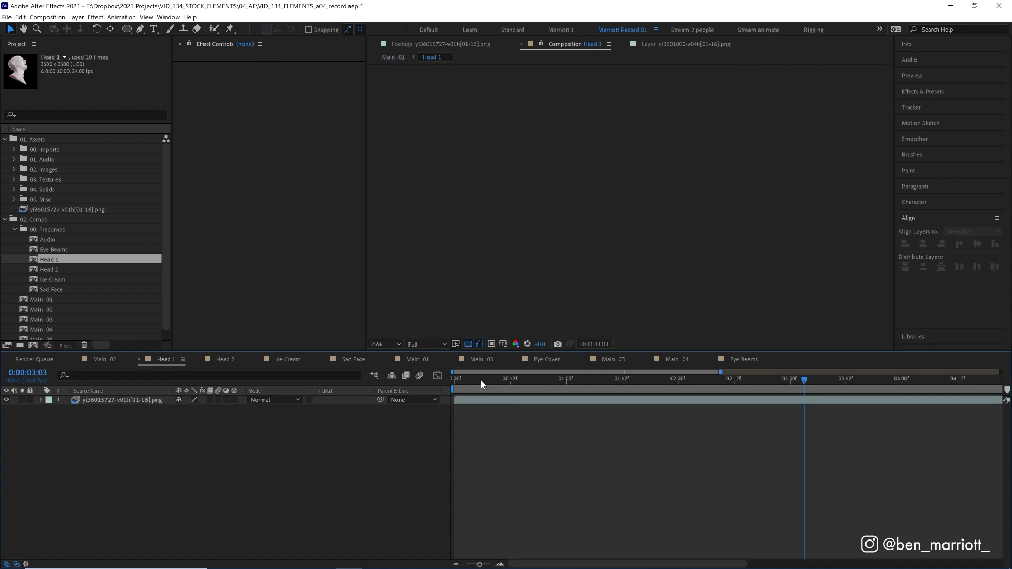
left_click_drag(453, 377, 616, 384)
key("space")
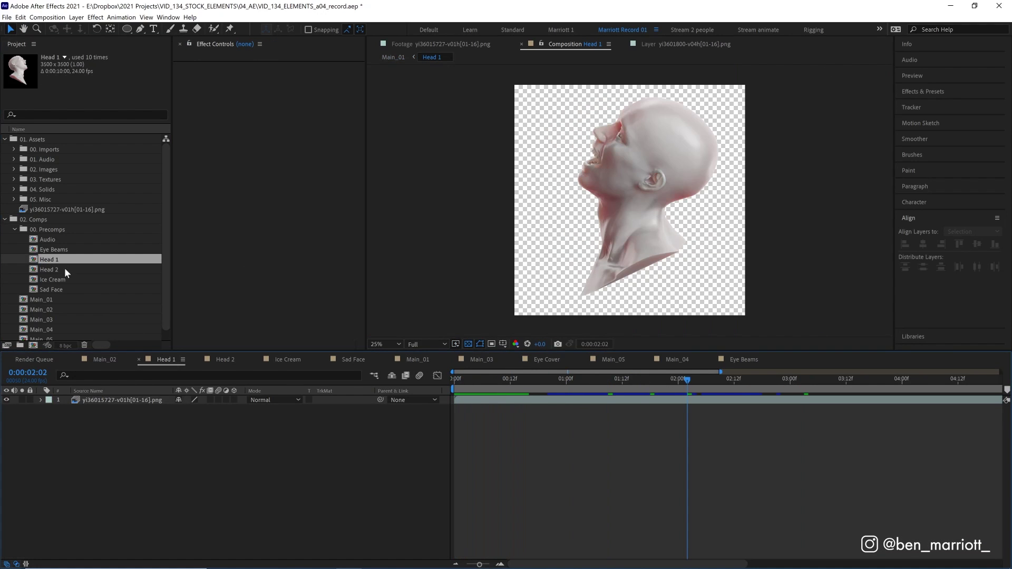
key("shift+period")
left_click_drag(499, 380, 522, 385)
key("shift+period")
key("shift+period")
- Check Main_01 frames from 0:00:01:10 to 0:00:03:14 and select the ice dome sound layers
left_click(509, 389)
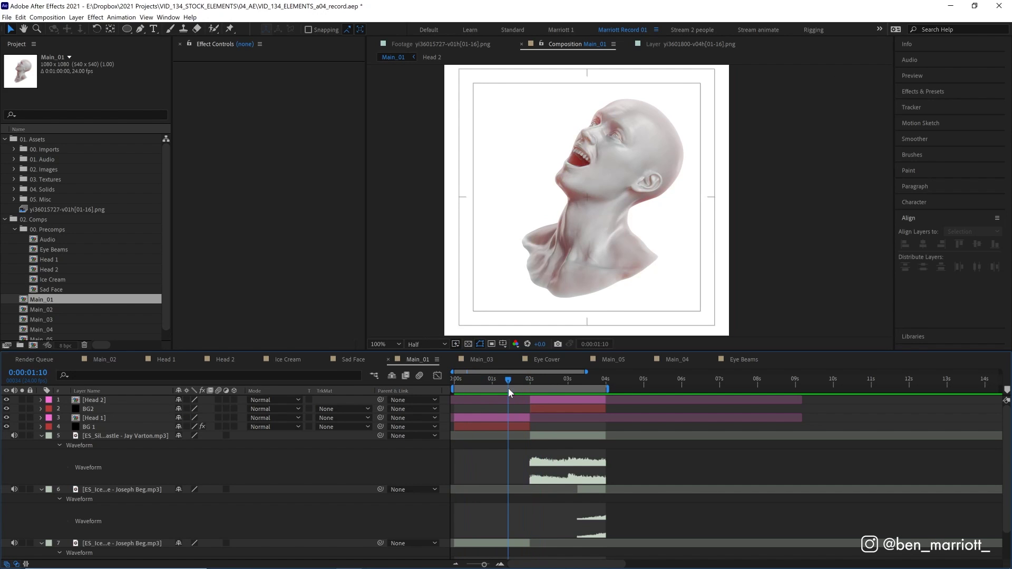
scroll(504, 422, "down", 3)
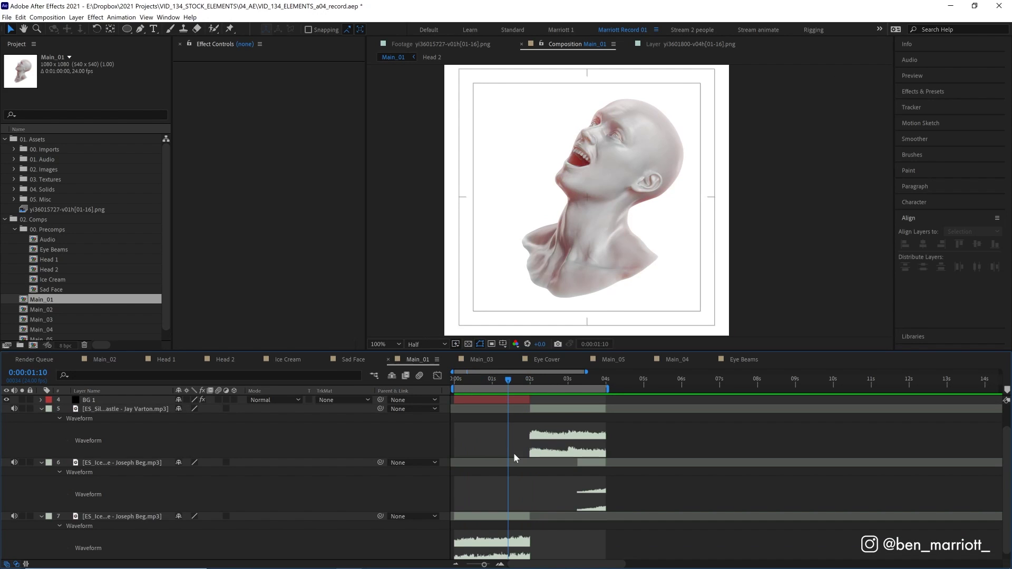
left_click(504, 518)
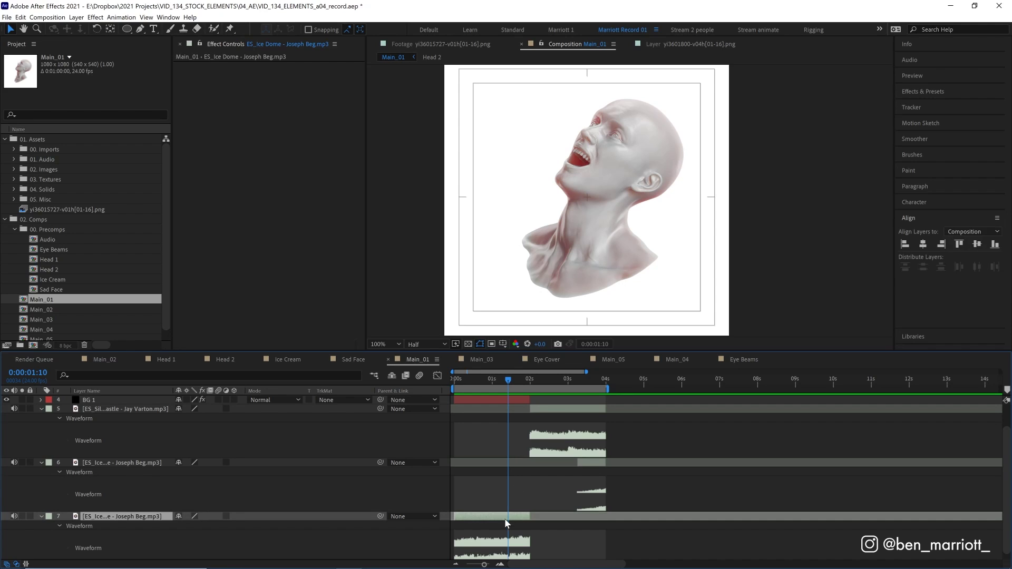
left_click(550, 381)
left_click(558, 410)
left_click(590, 380)
left_click(626, 462)
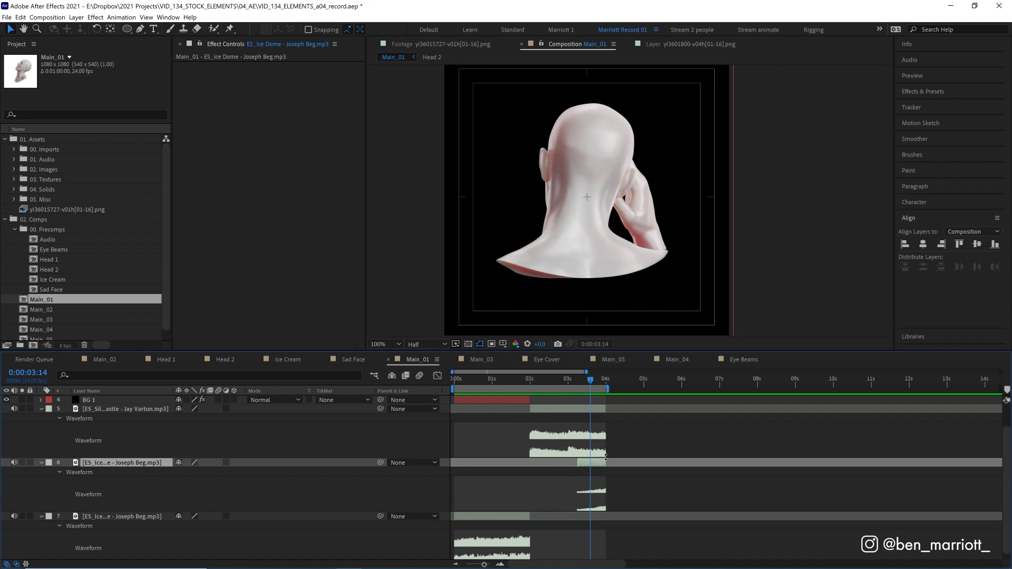
left_click(532, 380)
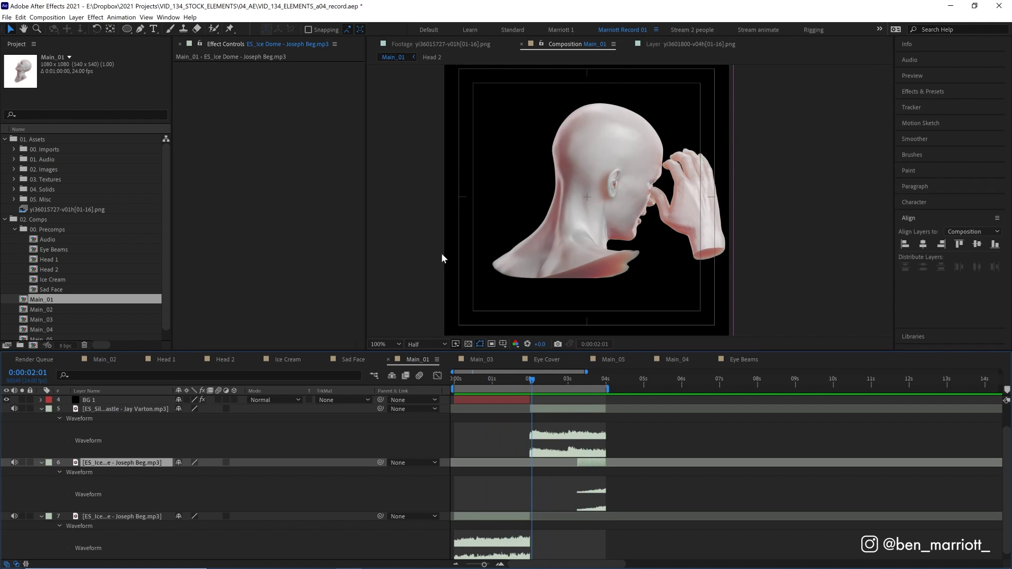
key("Page_Down")
- Extend the Silent Castle music layer far past the others, zooming the timeline out and back
left_click(456, 563)
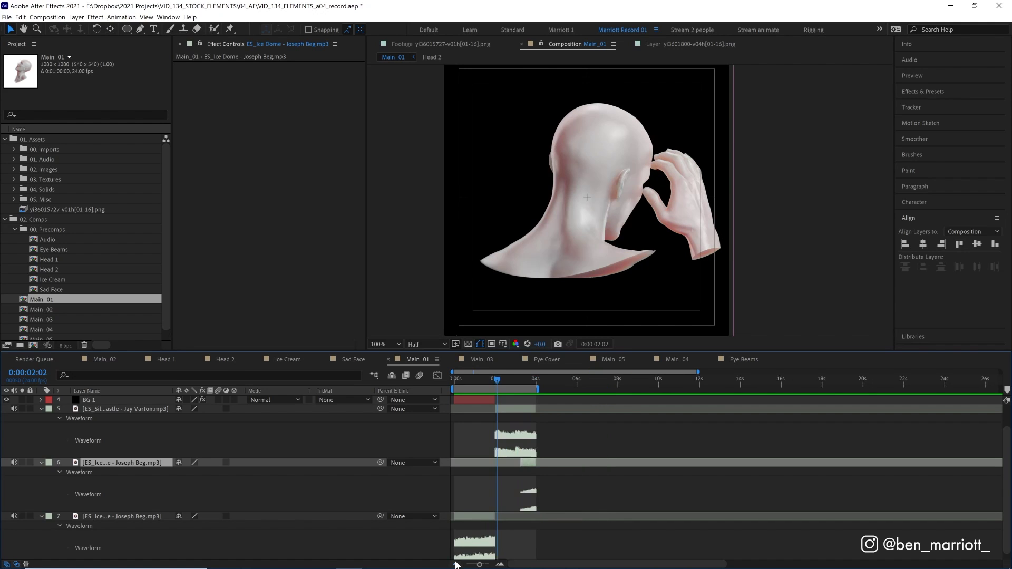
left_click(457, 564)
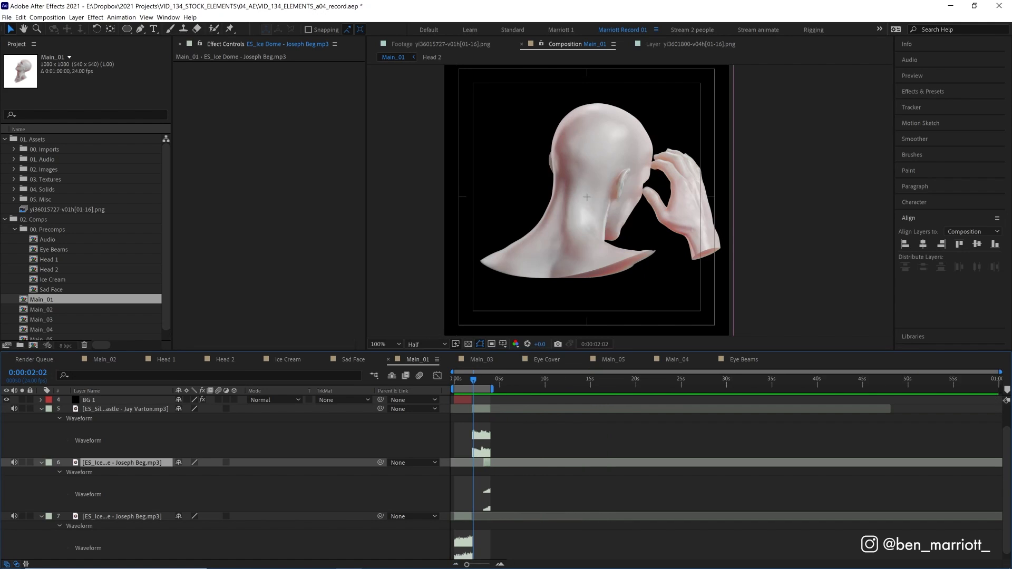
left_click_drag(492, 410, 753, 399)
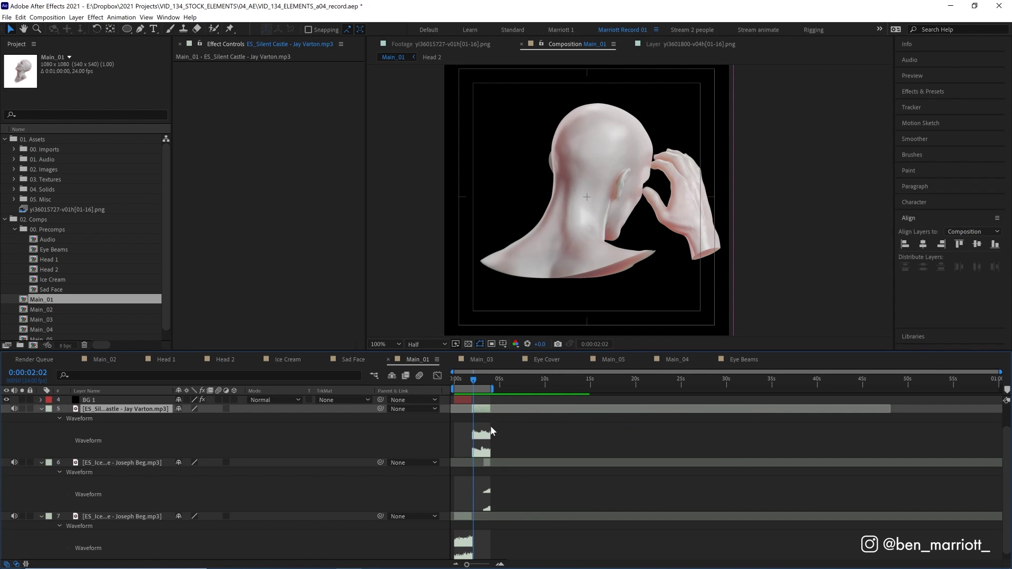
left_click(500, 564)
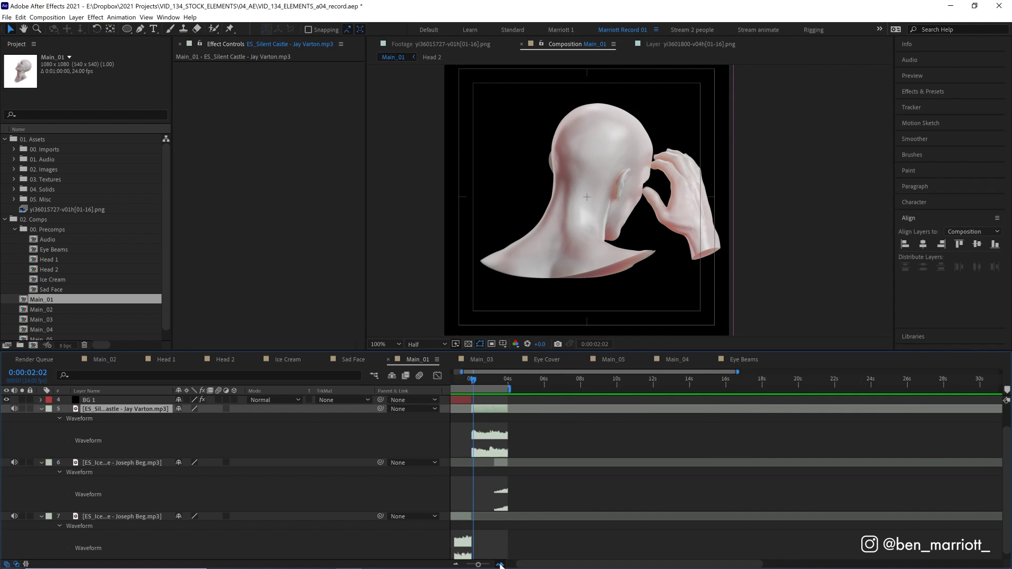
left_click(500, 564)
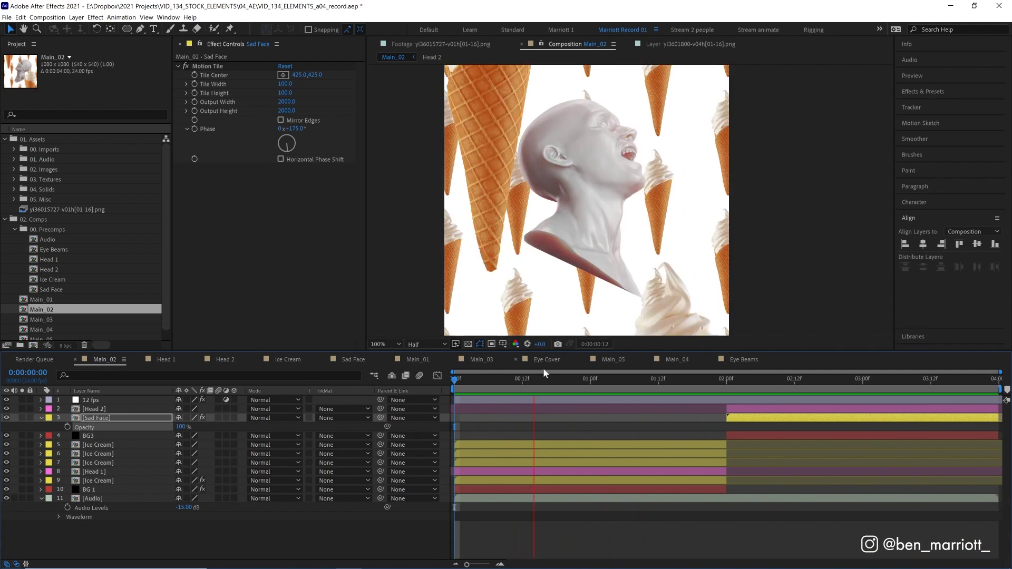
- Turn on the Audio layer's sound and select all four Ice Cream layers
key("space")
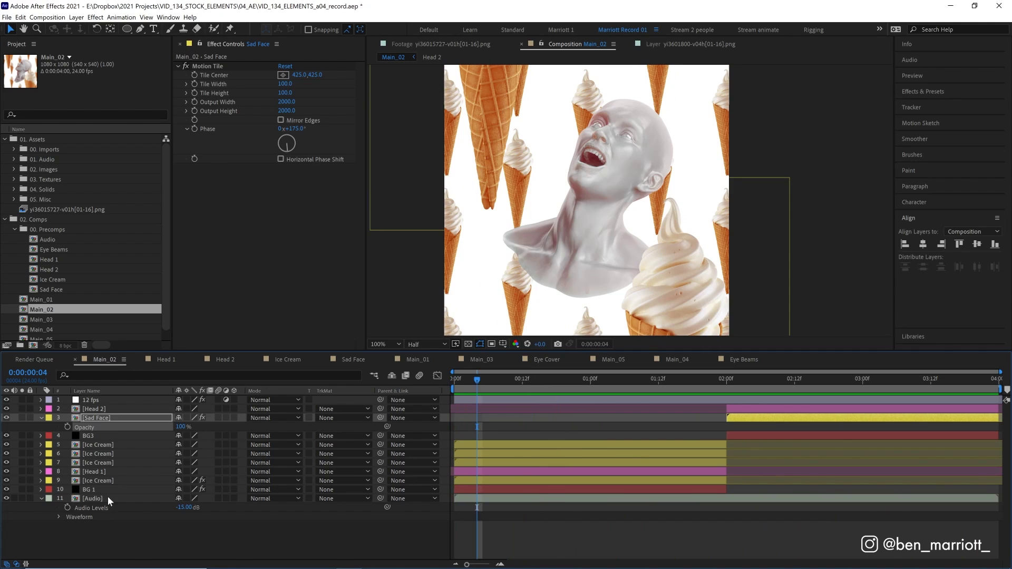
left_click(108, 498)
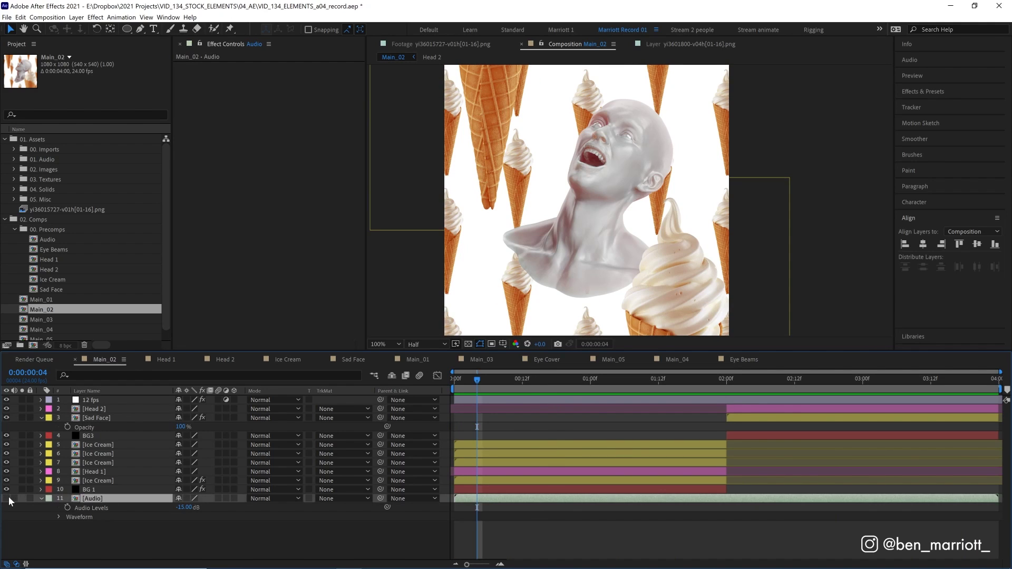
left_click(9, 498)
left_click(481, 448)
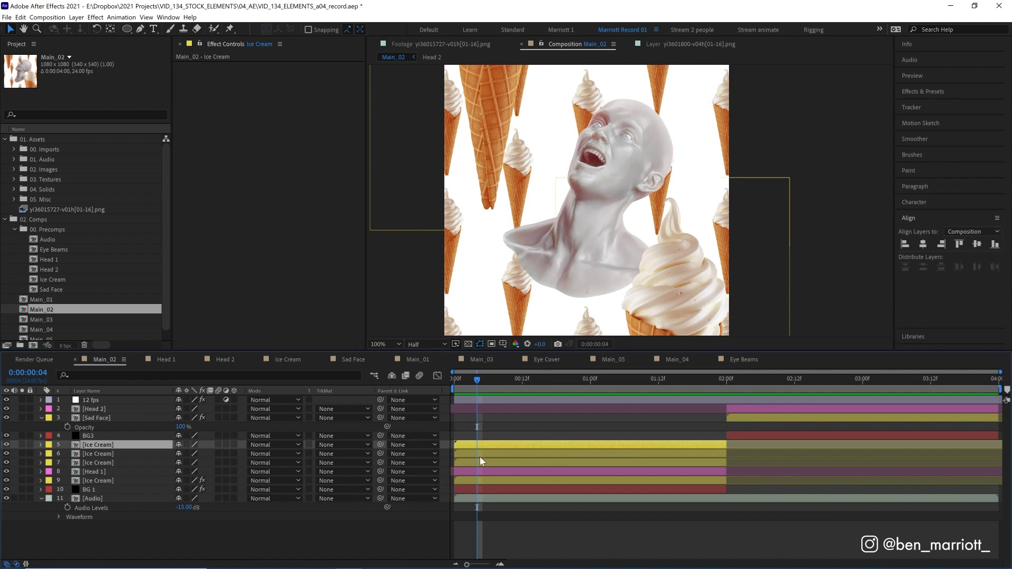
left_click(480, 456, "ctrl")
left_click(480, 463, "ctrl")
left_click(480, 480, "ctrl")
- Solo the Ice Cream layers at 50% zoom and scrub to watch the cones fall
left_click(106, 418)
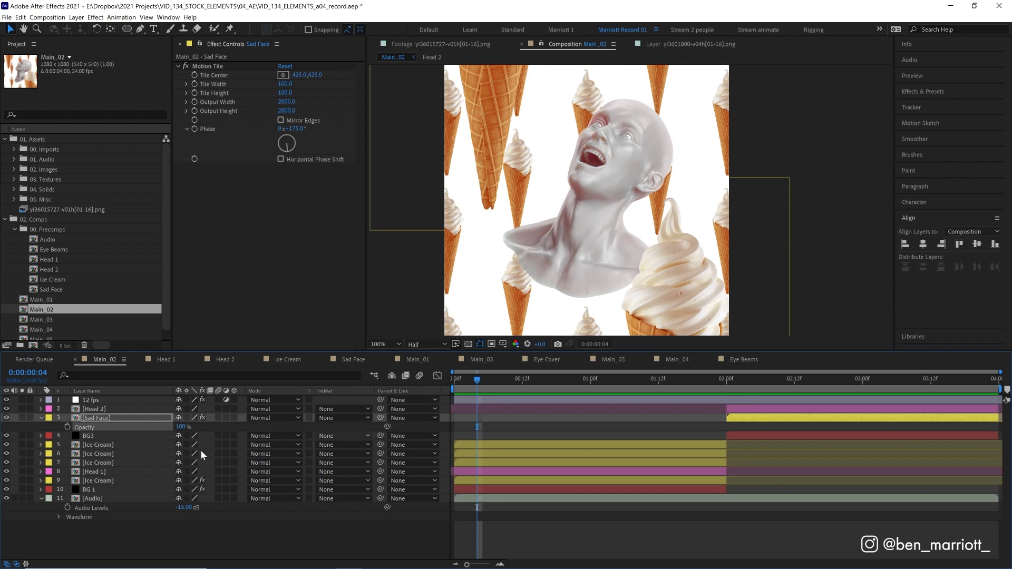
left_click(22, 462)
key("comma")
key("p")
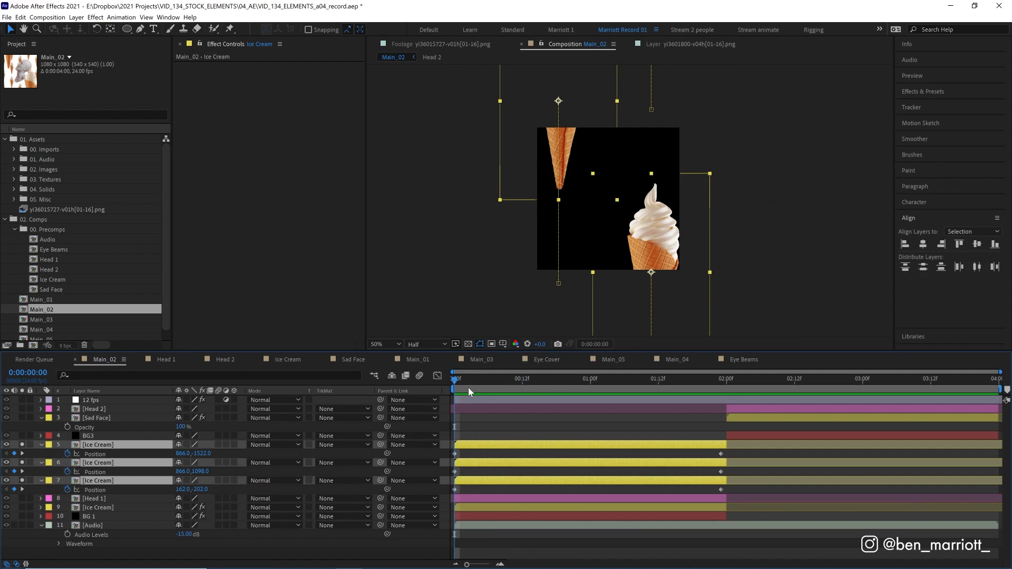
left_click_drag(477, 379, 119, 474)
- Also solo Head 1, preview the animation, then un-solo Head 1
left_click(22, 498)
left_click_drag(470, 380, 590, 378)
key("space")
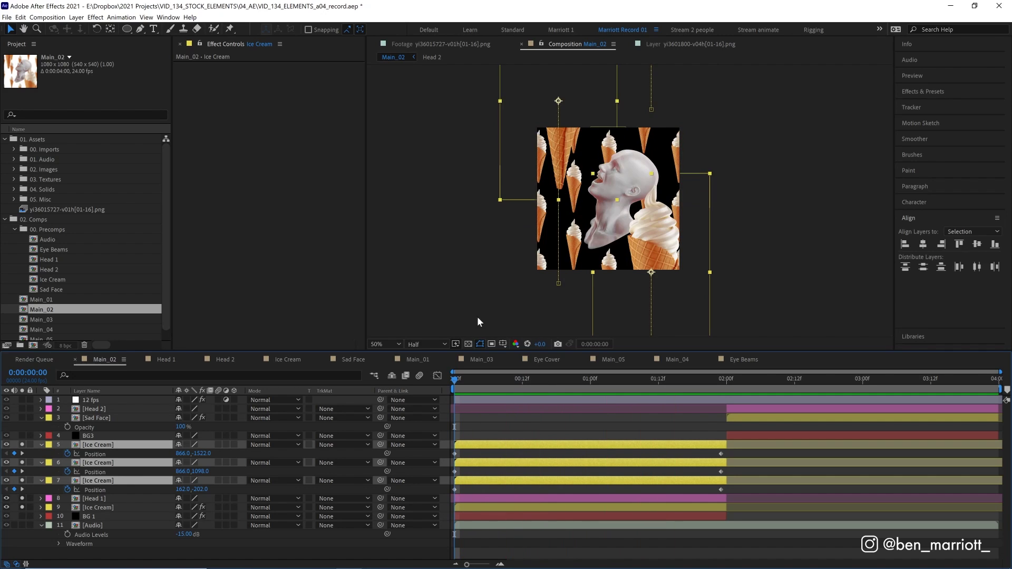
left_click(500, 381)
key("space")
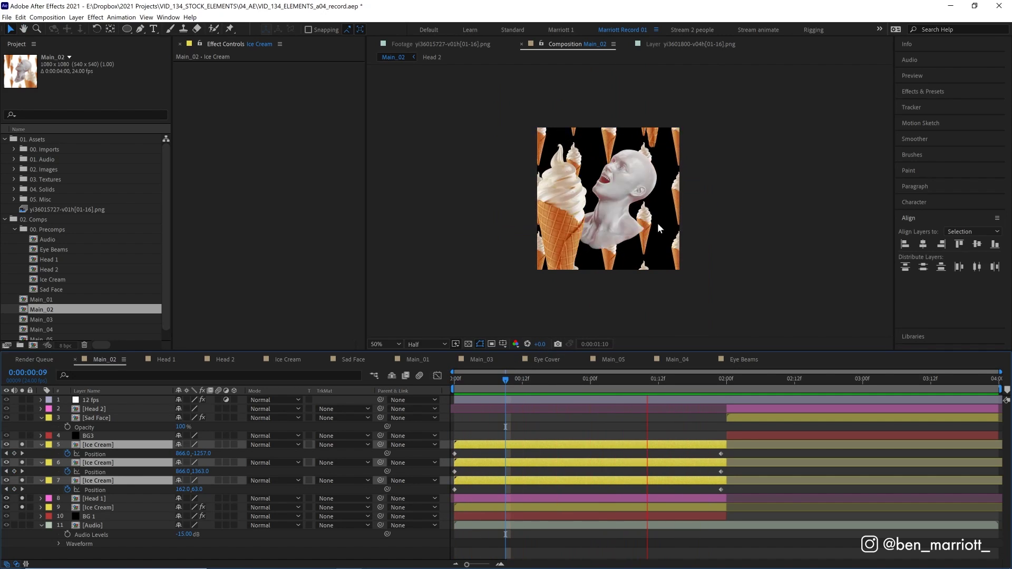
key("KP_9")
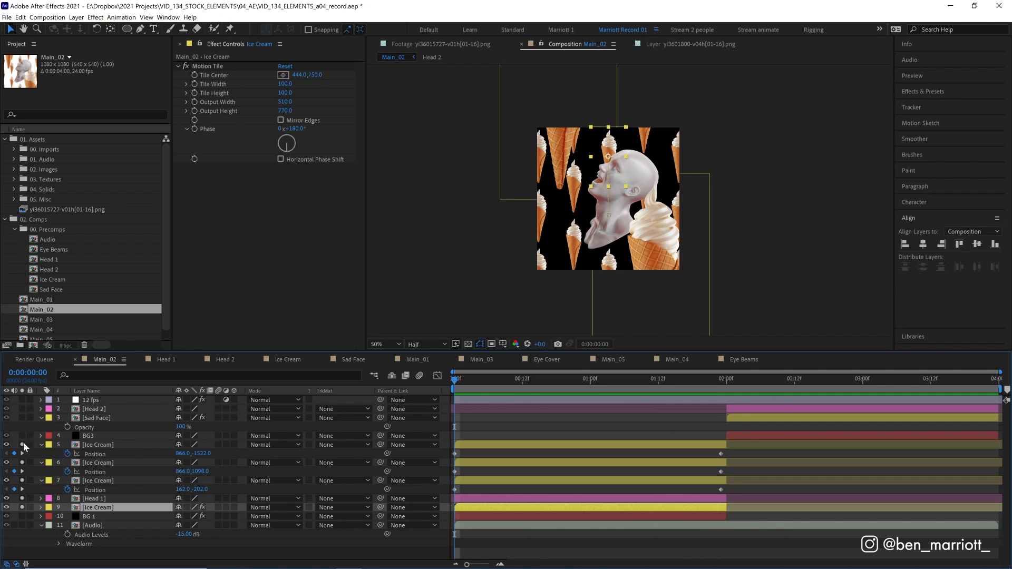
left_click(22, 498)
- Preview the tiled cones at 100% with the Motion Tile effect selected
left_click(227, 65)
key("slash")
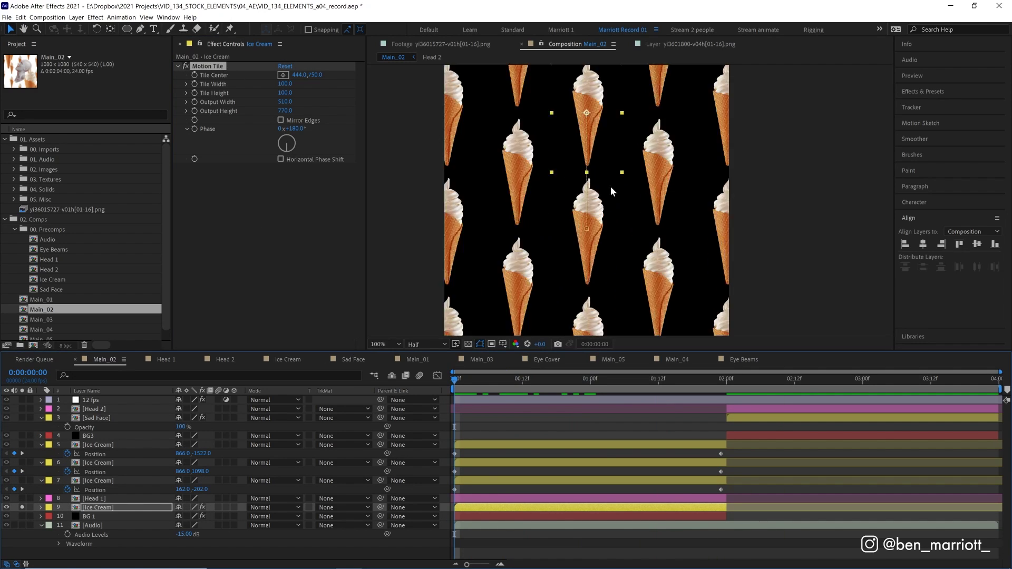
key("space")
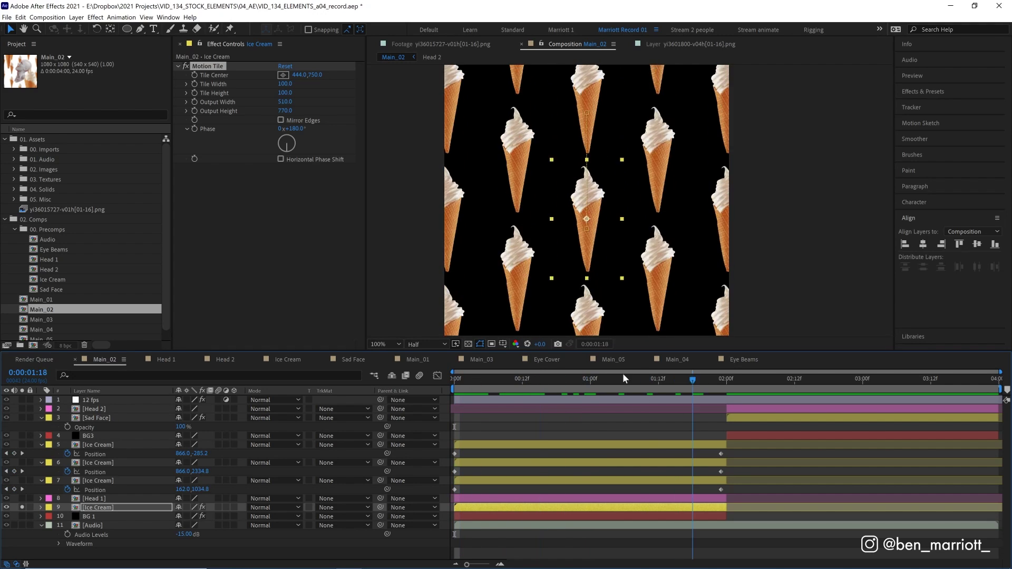
left_click(251, 167)
- Delete the Ice Cream layer's Motion Tile and reapply it from Effects & Presets
left_click(212, 66)
key("Delete")
left_click(916, 91)
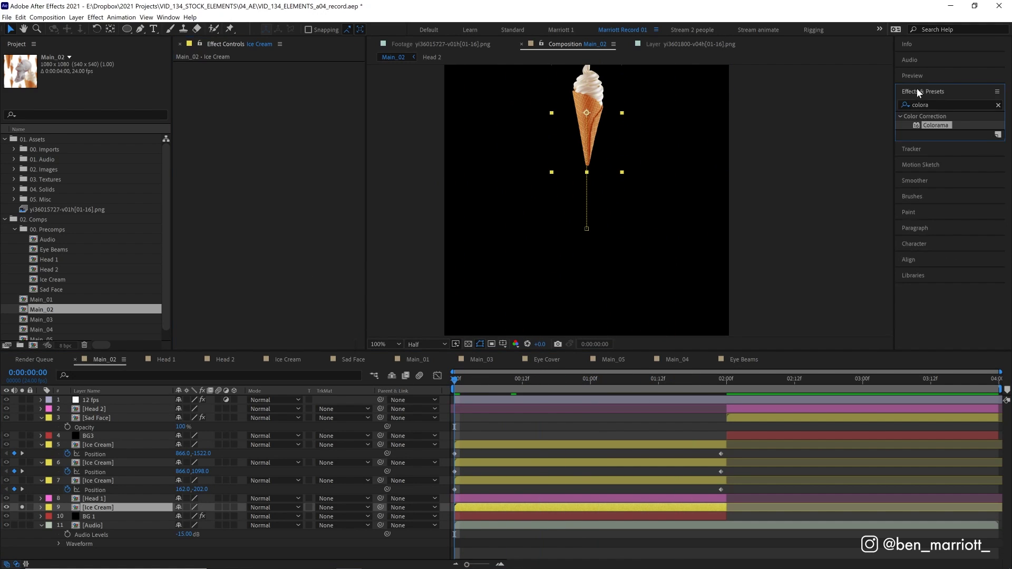
left_click(931, 103)
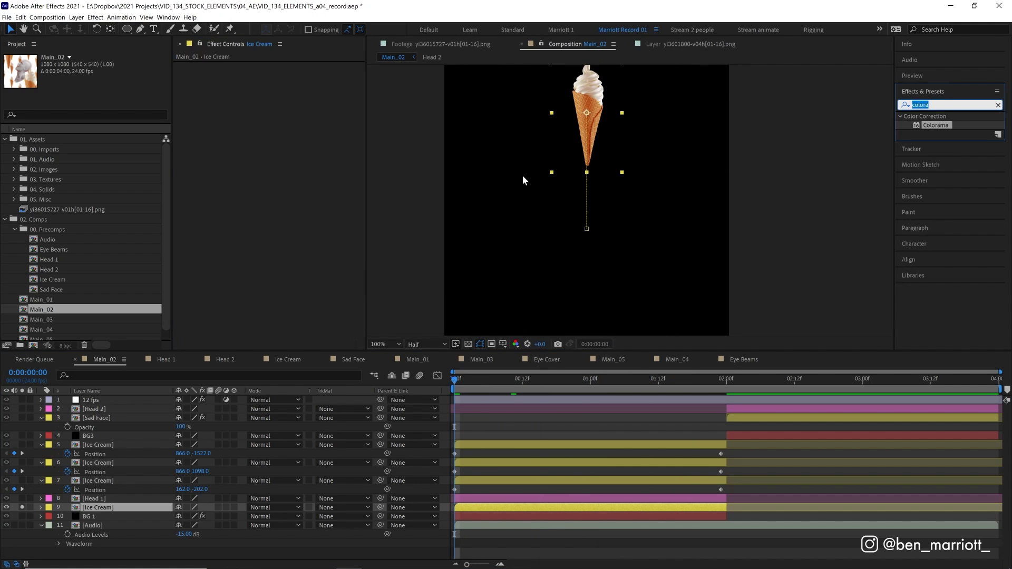
type("motio")
double_click(924, 180)
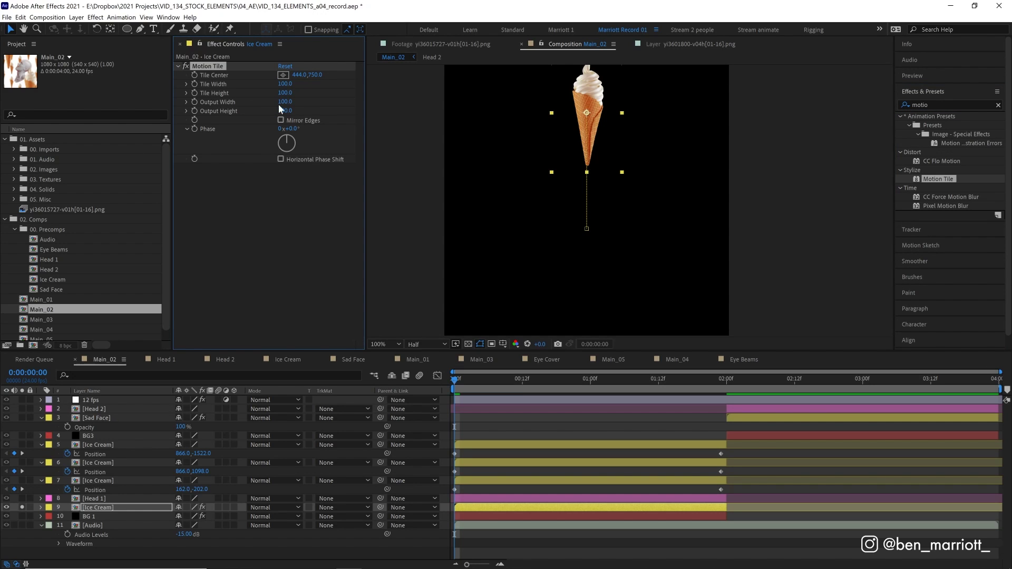
- Set Motion Tile Output Width 530, Output Height 640 and a 180° phase
left_click_drag(285, 103, 311, 112)
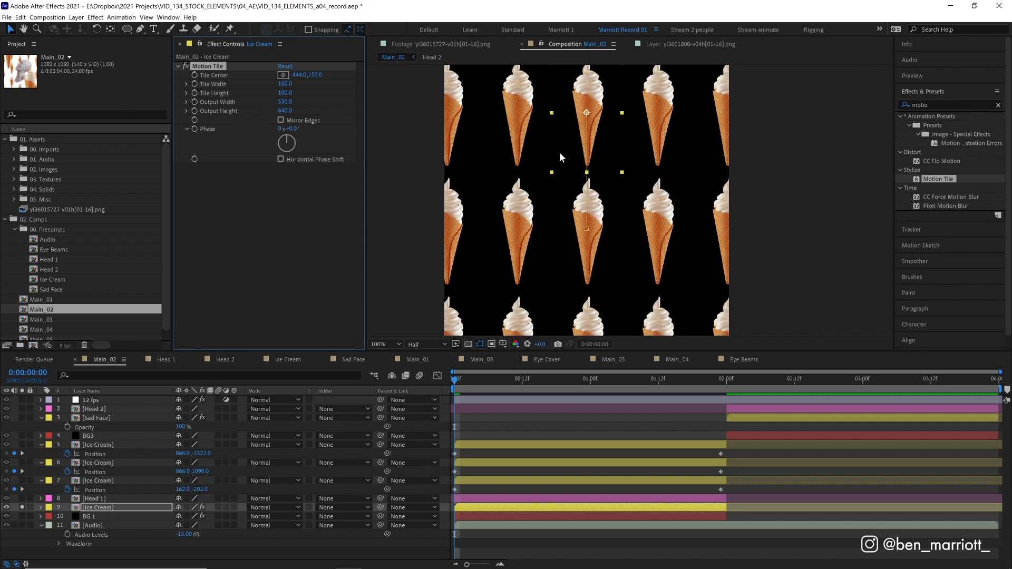
mouse_move(294, 129)
left_mouse_down()
mouse_move(356, 126)
mouse_move(311, 128)
left_mouse_up()
left_click(298, 127)
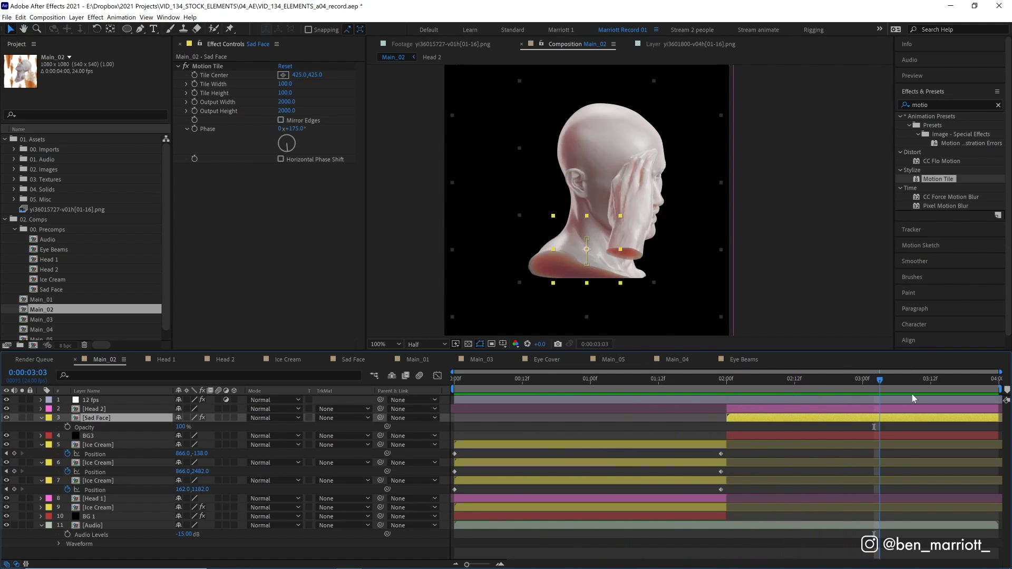
- Preview the head section, stopping at 0:00:02:22
left_click(739, 393)
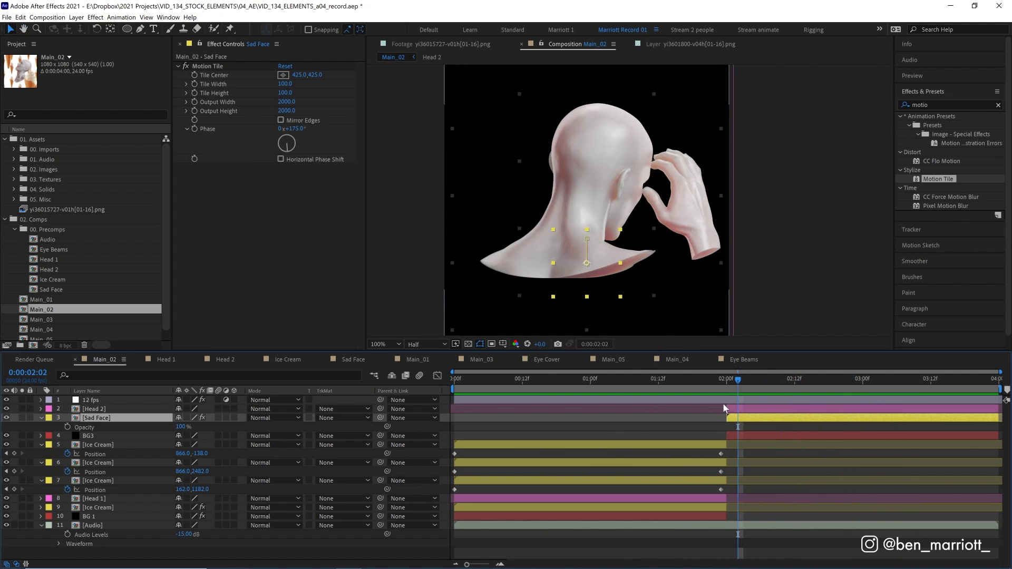
key("Page_Up")
key("space")
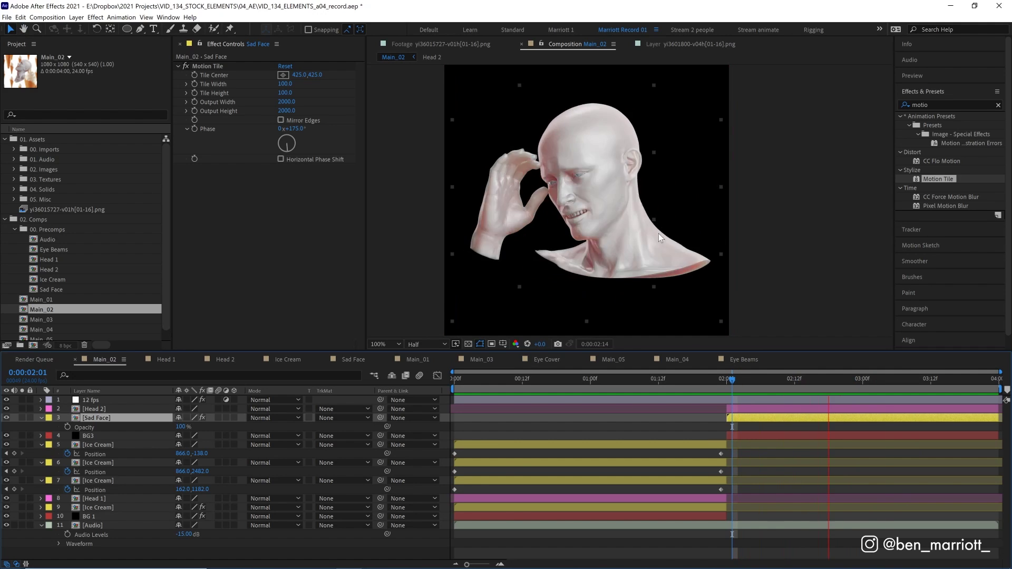
left_click(477, 378)
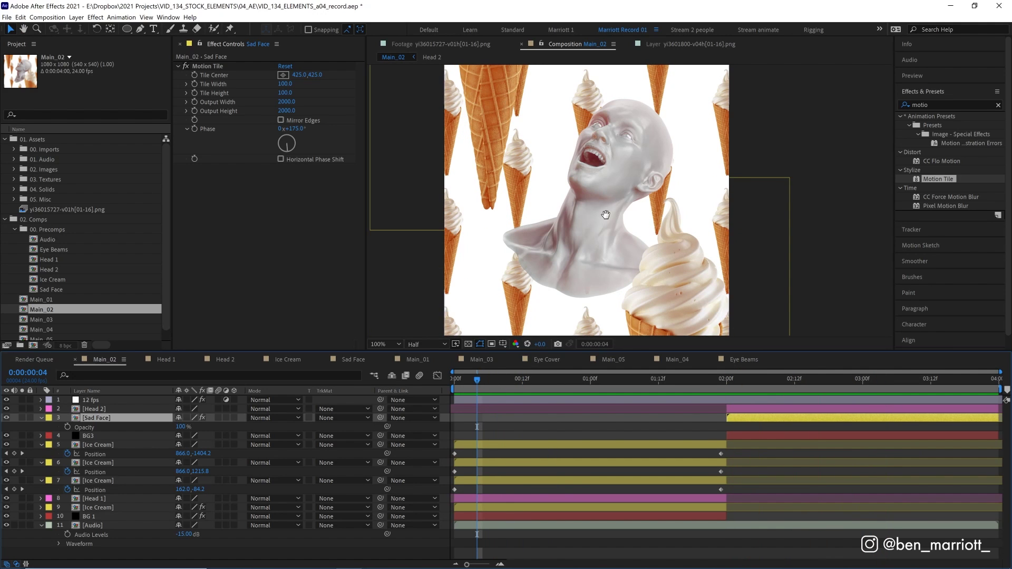
key("space")
left_click(851, 379)
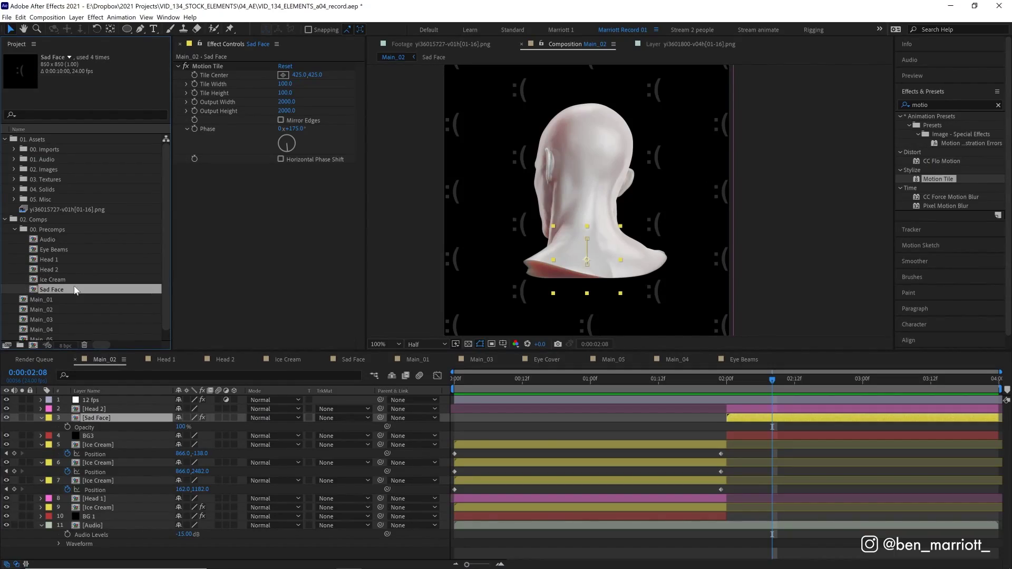
- Rename the Sad Face precomp to Not Sad Face and inspect the 12 fps layer's Posterize Time
key("Return")
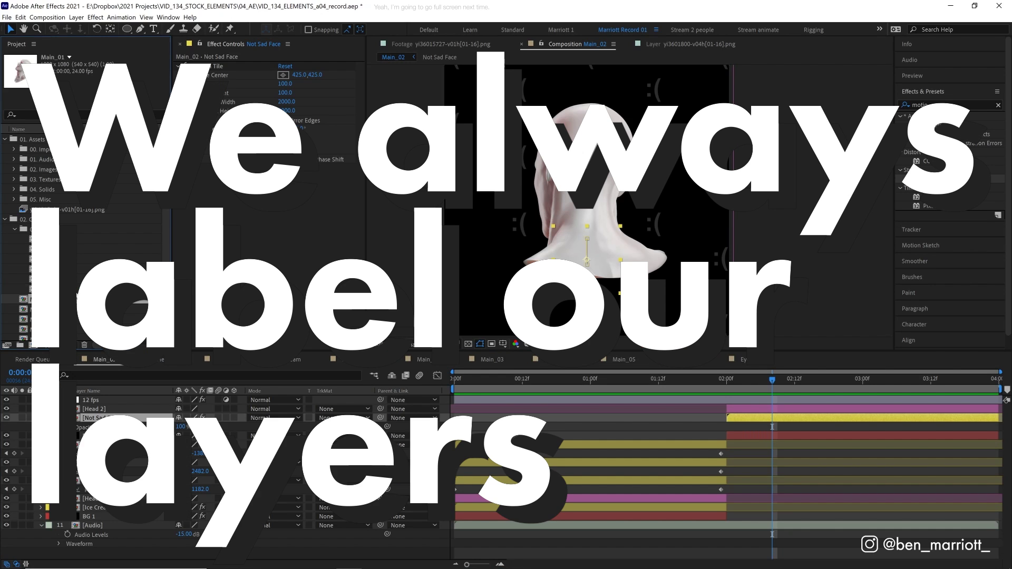
left_click(42, 310)
left_click(91, 400)
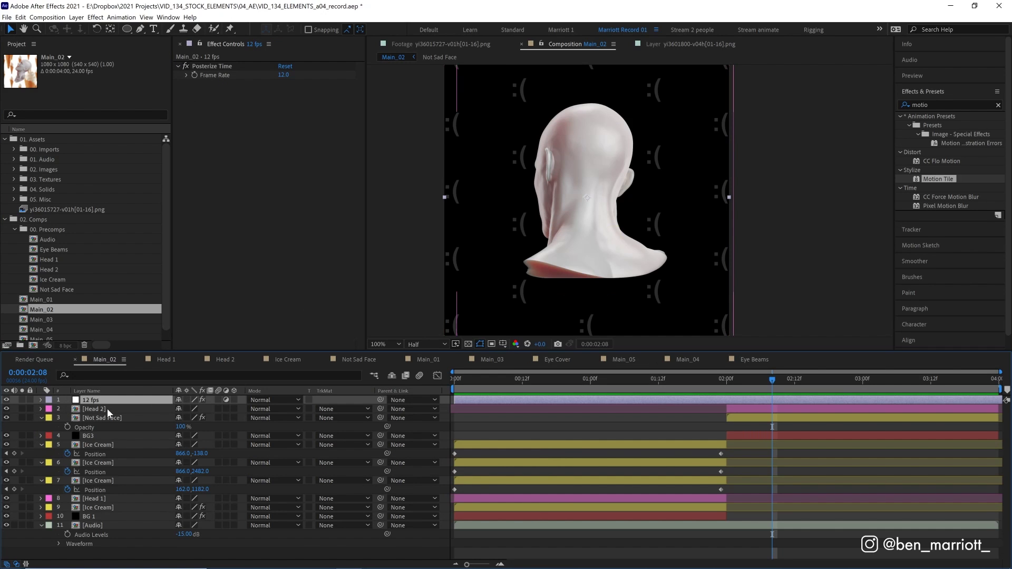
left_click(221, 66)
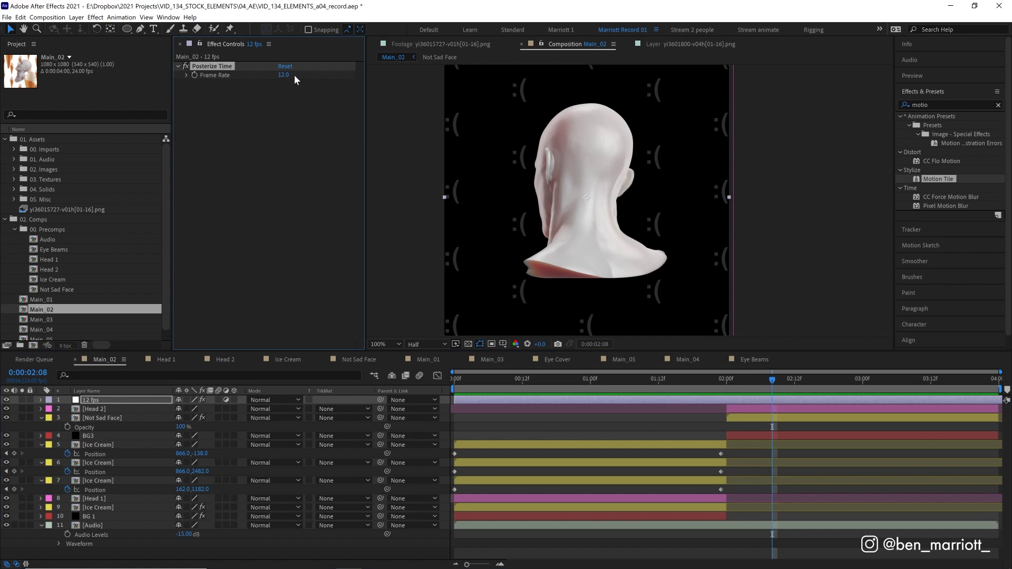
left_click_drag(466, 381, 597, 380)
- Open and preview Main_03, then solo the BG 1 layer
double_click(83, 320)
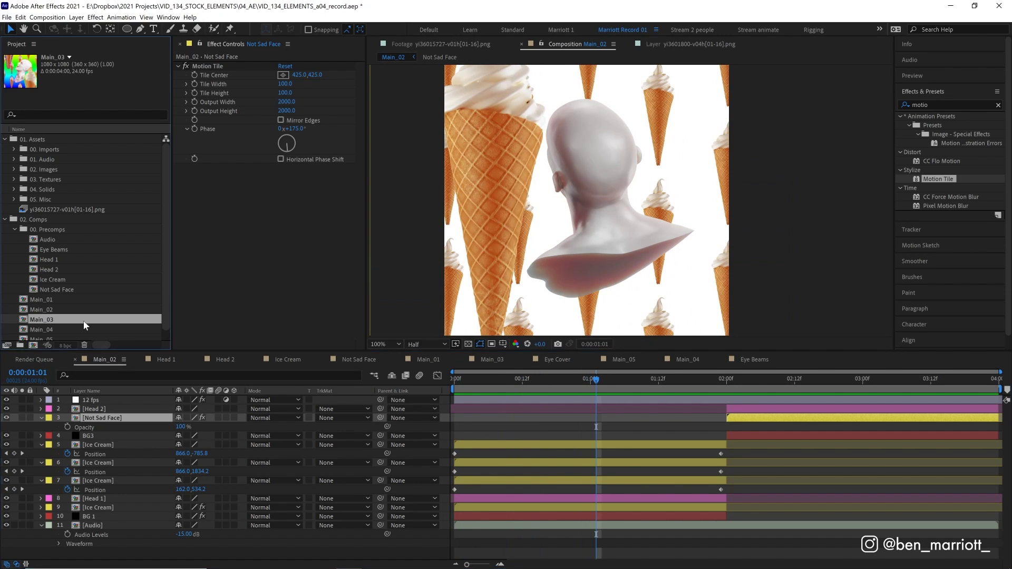
key("space")
key("space")
key("space")
key("space")
left_click(111, 528)
key("Home")
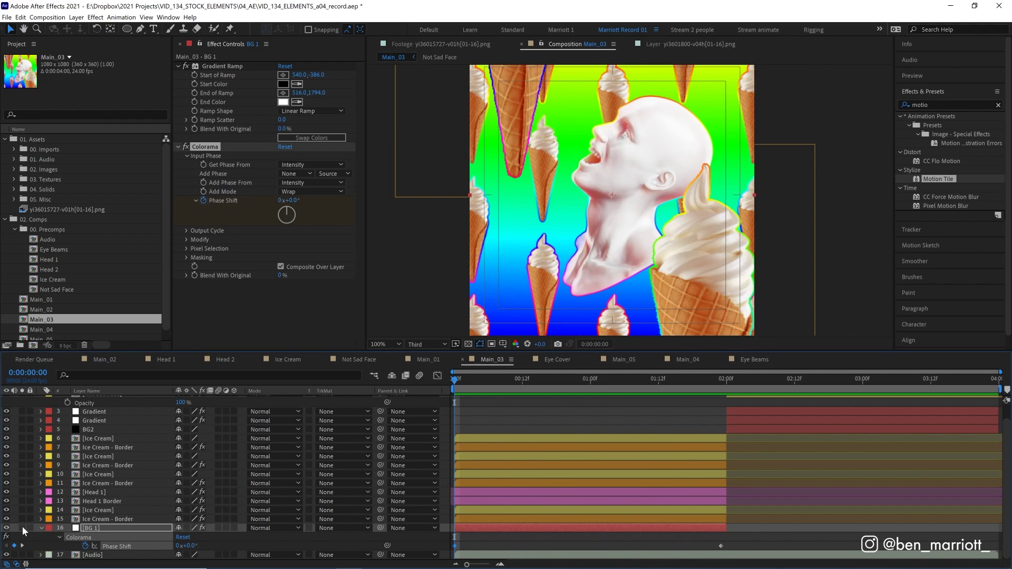
left_click(22, 528)
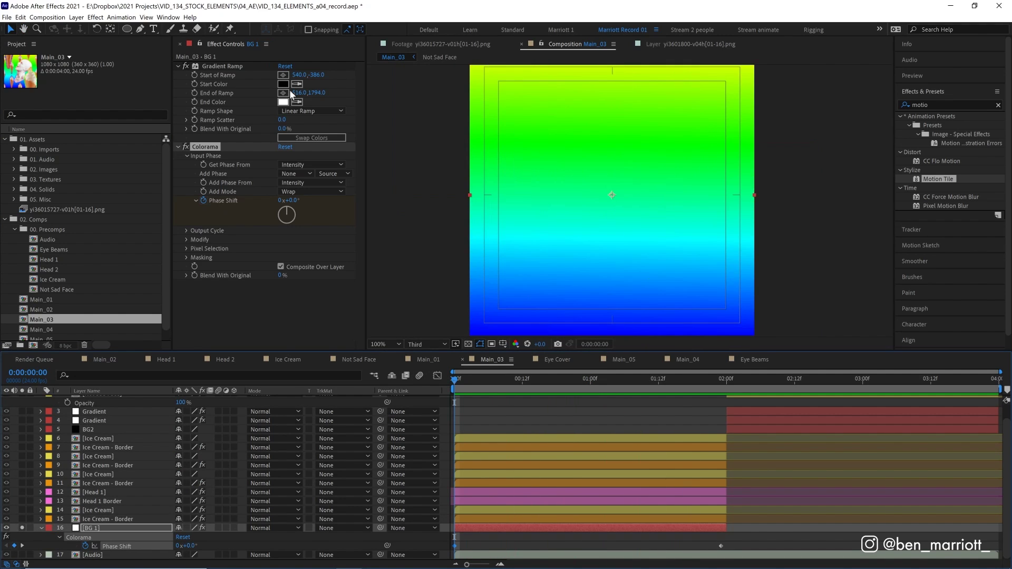
- Clear BG 1's effects and apply a fresh Gradient Ramp running top to bottom
left_click(241, 67)
key("ctrl+shift+e")
key("ctrl+5")
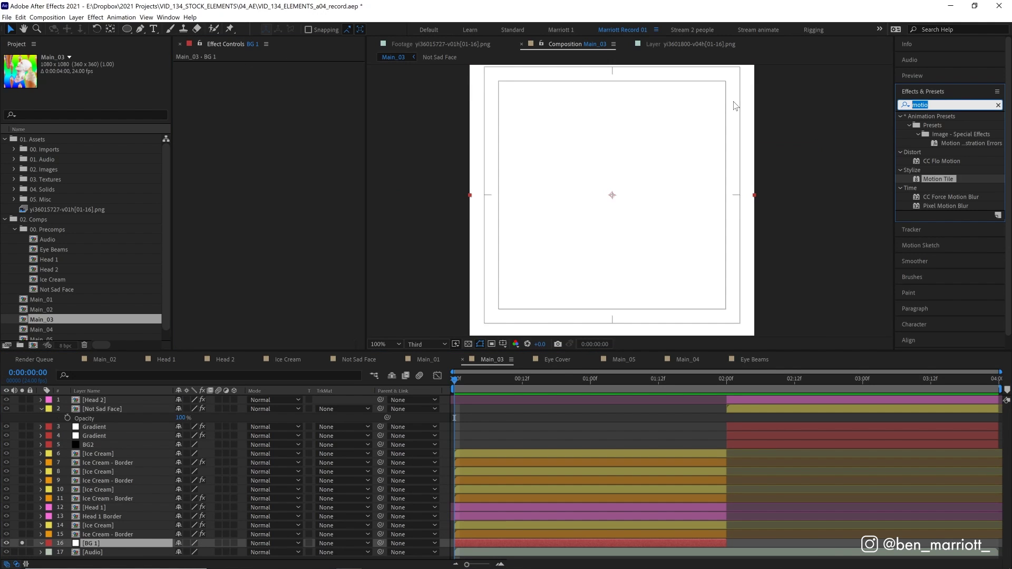
type("gradie")
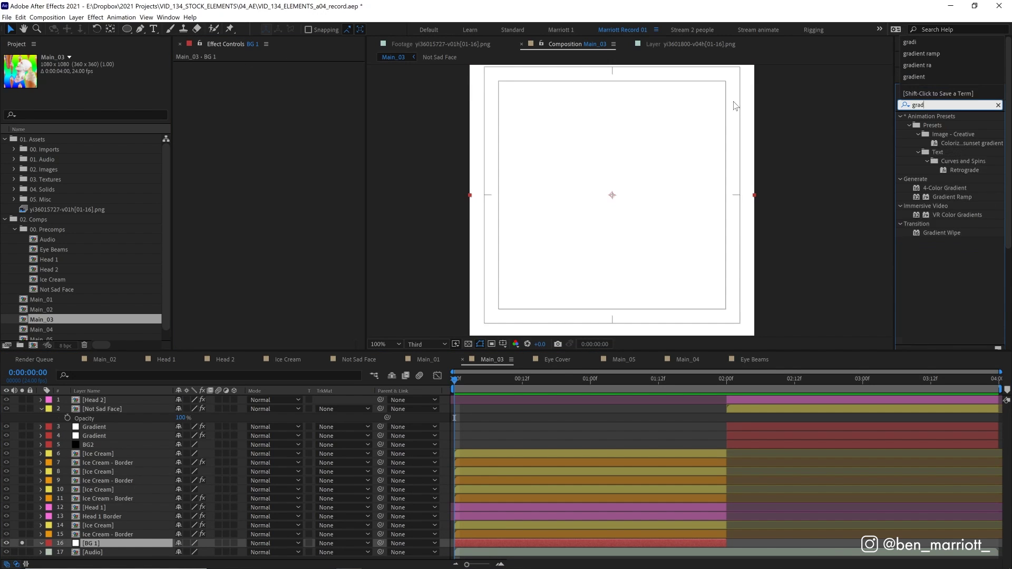
double_click(952, 169)
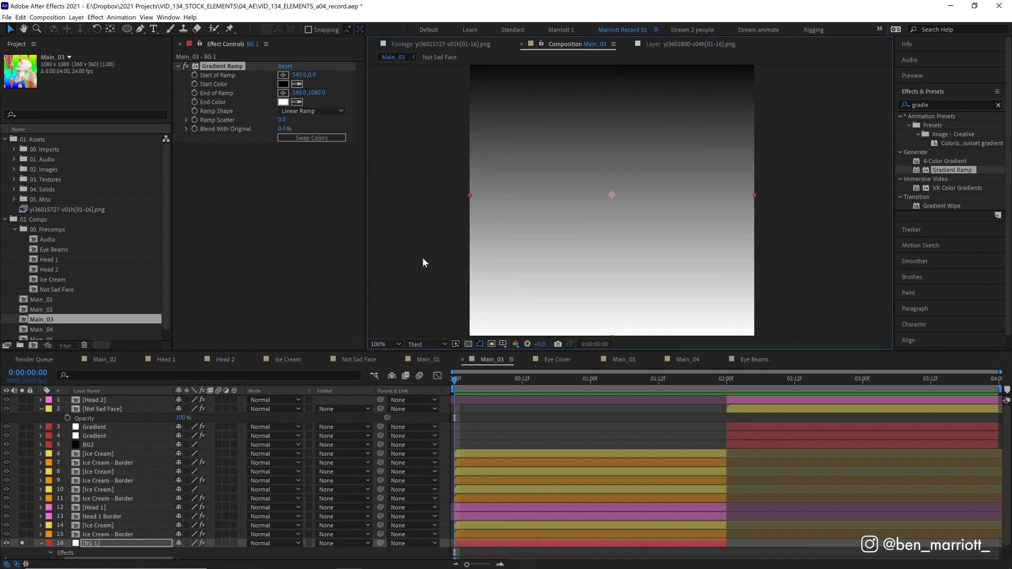
key("comma")
left_click_drag(620, 127, 613, 148)
mouse_move(619, 270)
left_mouse_down()
mouse_move(610, 226)
mouse_move(621, 270)
left_mouse_up()
left_click_drag(614, 148, 617, 127)
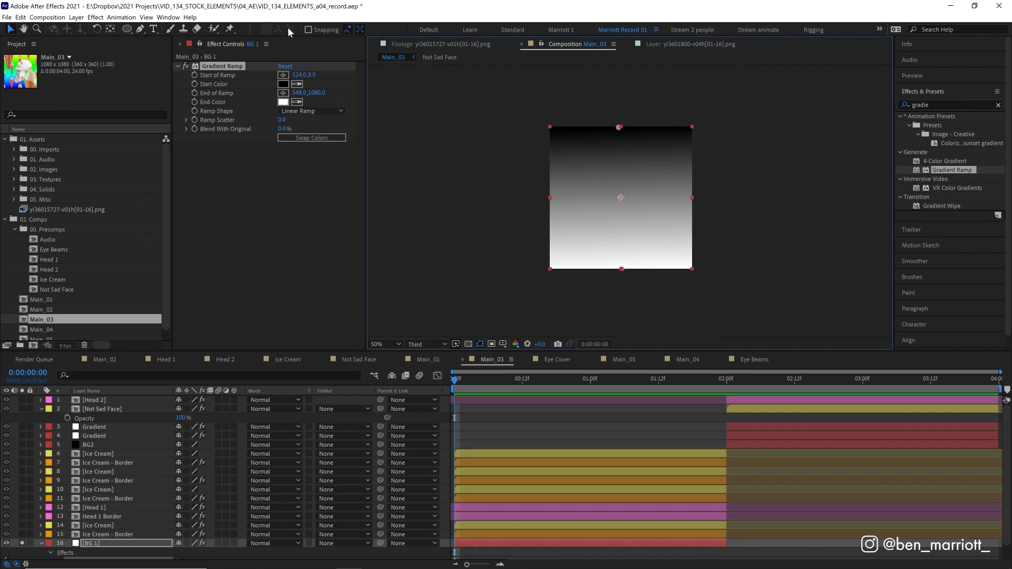
- Search Effects & Presets for Colorama
left_click(952, 102)
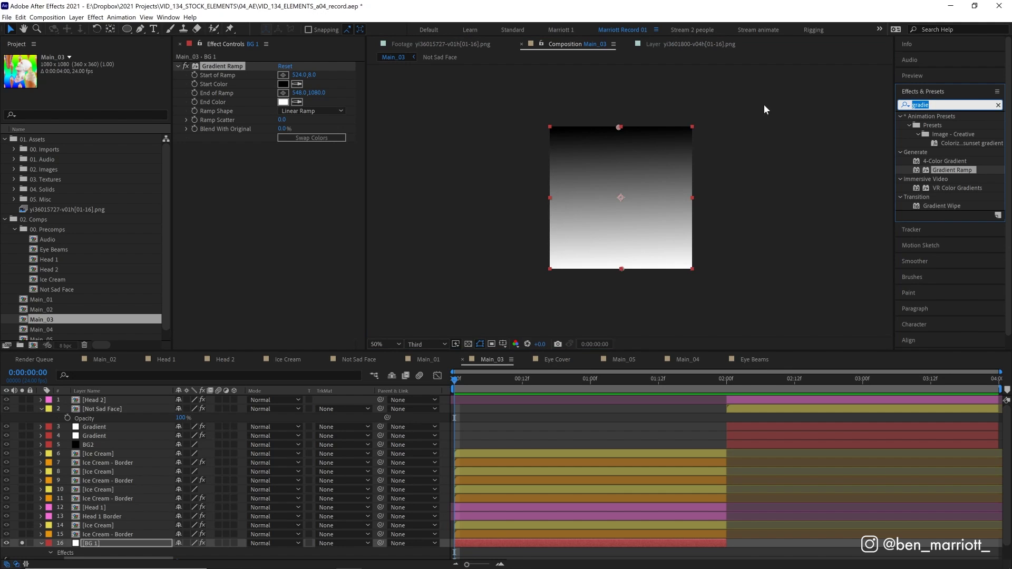
type("colo")
type("ra")
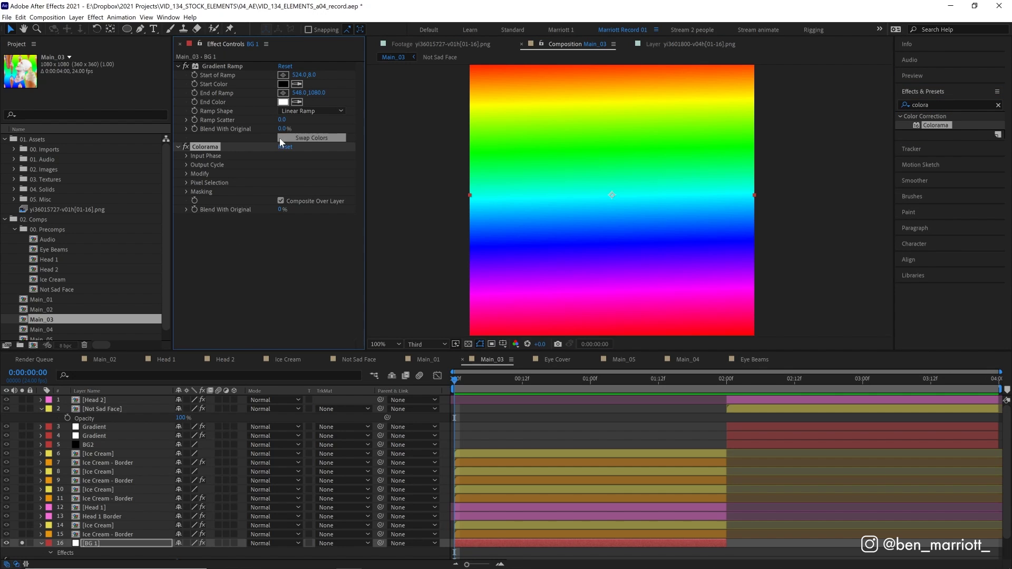
- Set Colorama's Output Cycle preset palette to Hue Cycle
left_click(188, 165)
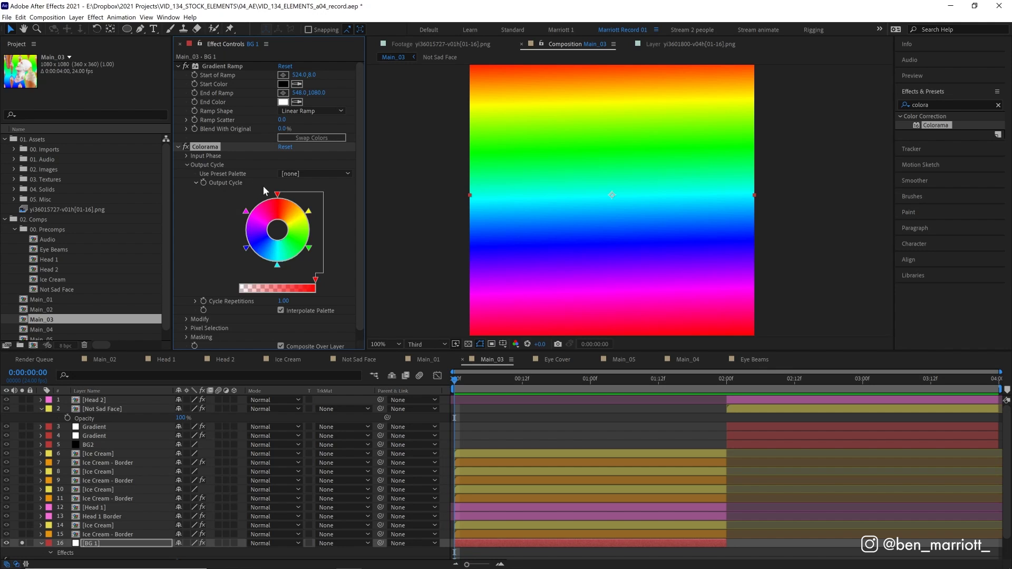
left_click(327, 174)
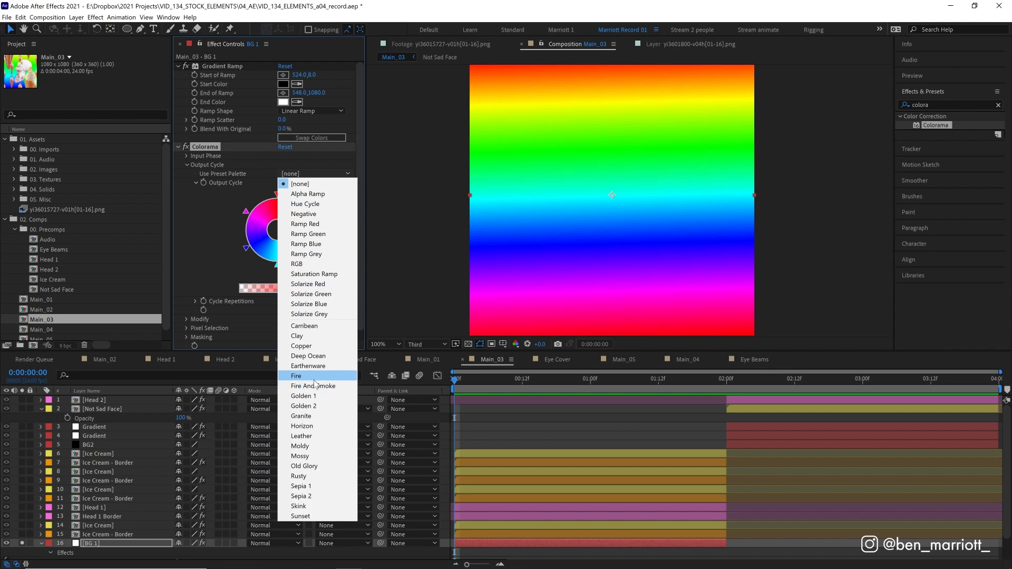
left_click(305, 204)
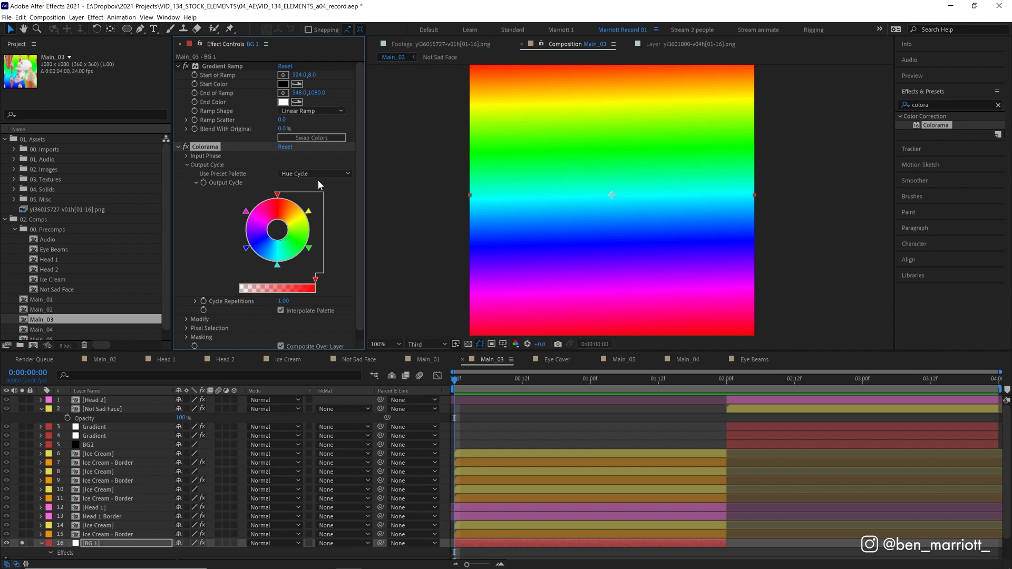
left_click(188, 164)
- Keyframe Colorama Phase Shift at 0° at the start and 360° at 01:23, then preview
left_click(186, 155)
mouse_move(287, 200)
left_mouse_down()
mouse_move(321, 198)
mouse_move(291, 201)
left_mouse_up()
left_click(292, 200)
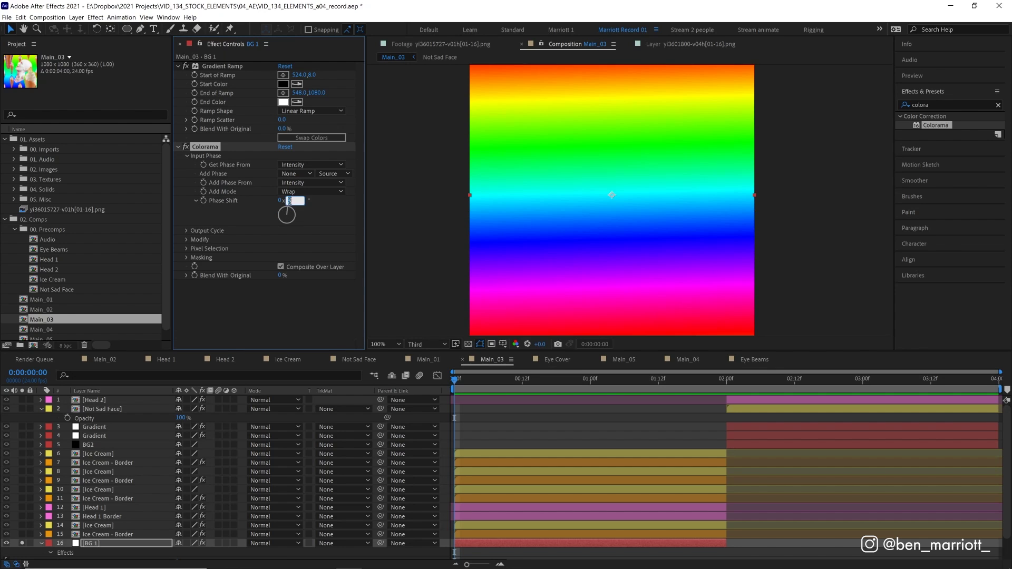
left_click(203, 200)
scroll(556, 455, "down", 1)
left_click(718, 384)
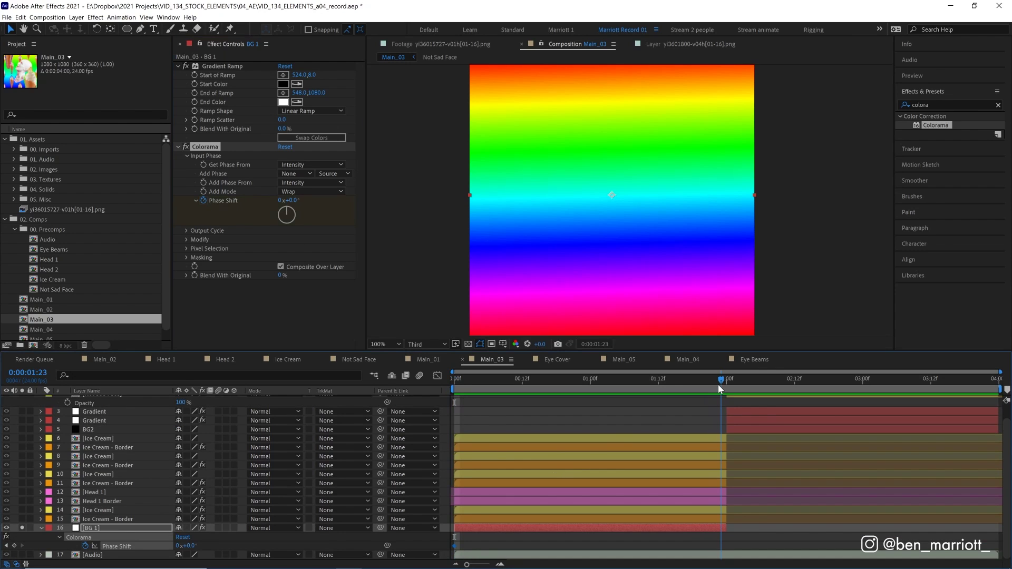
left_click(294, 201)
type("360")
key("Return")
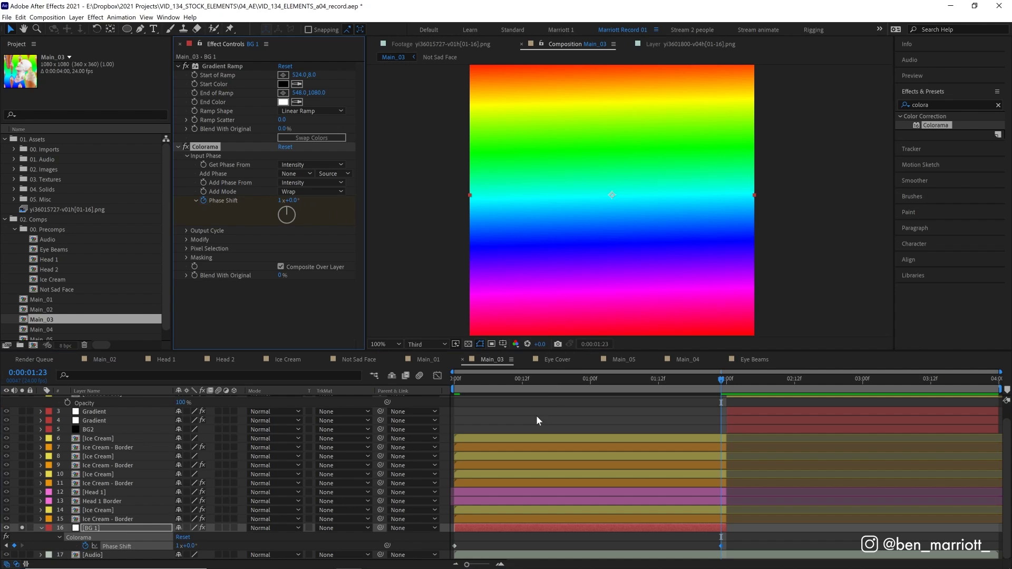
key("Home")
key("space")
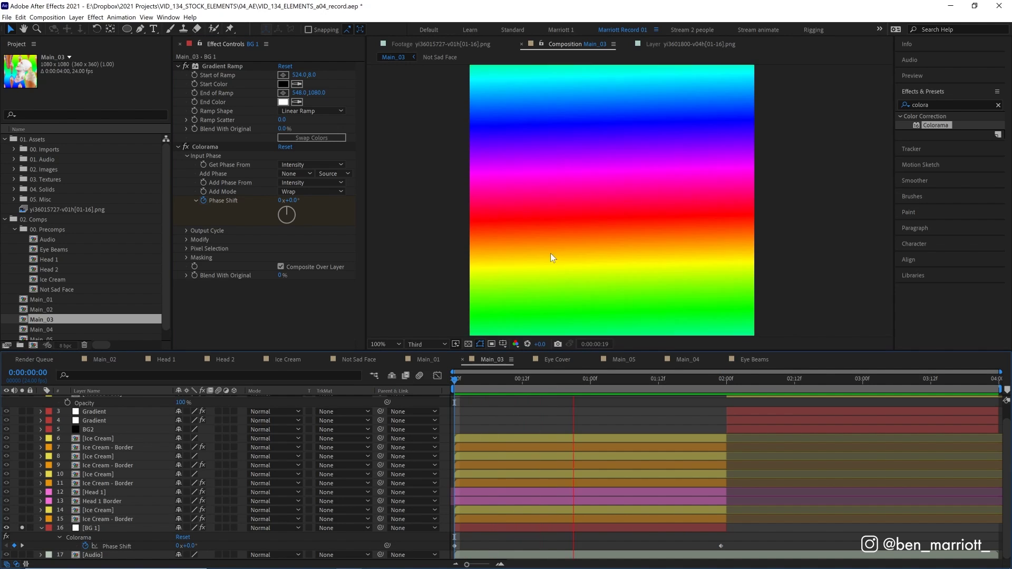
left_click(721, 379)
- Drag the Gradient Ramp points beyond the top and bottom edges and preview the loop
left_click(222, 65)
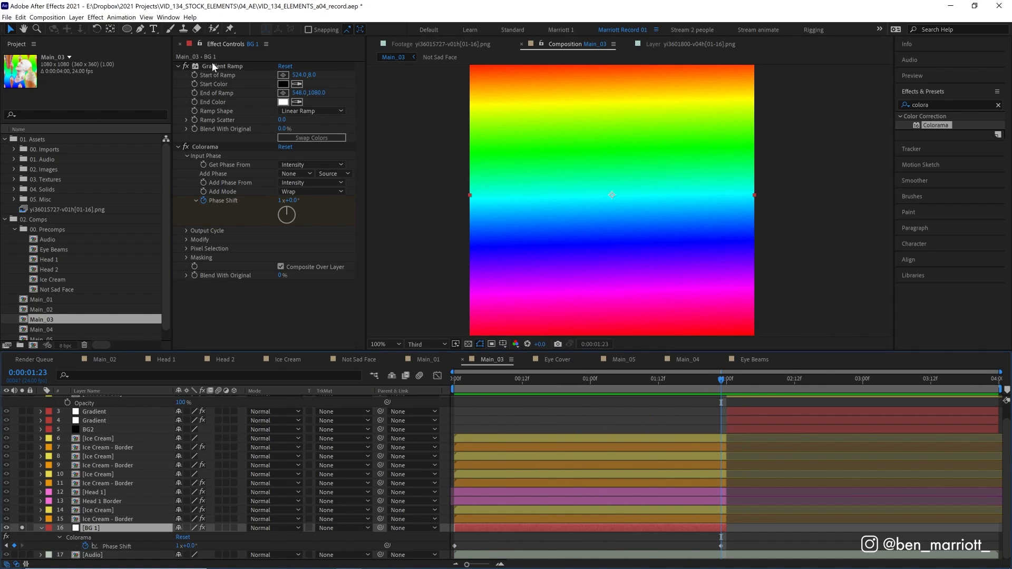
key("comma")
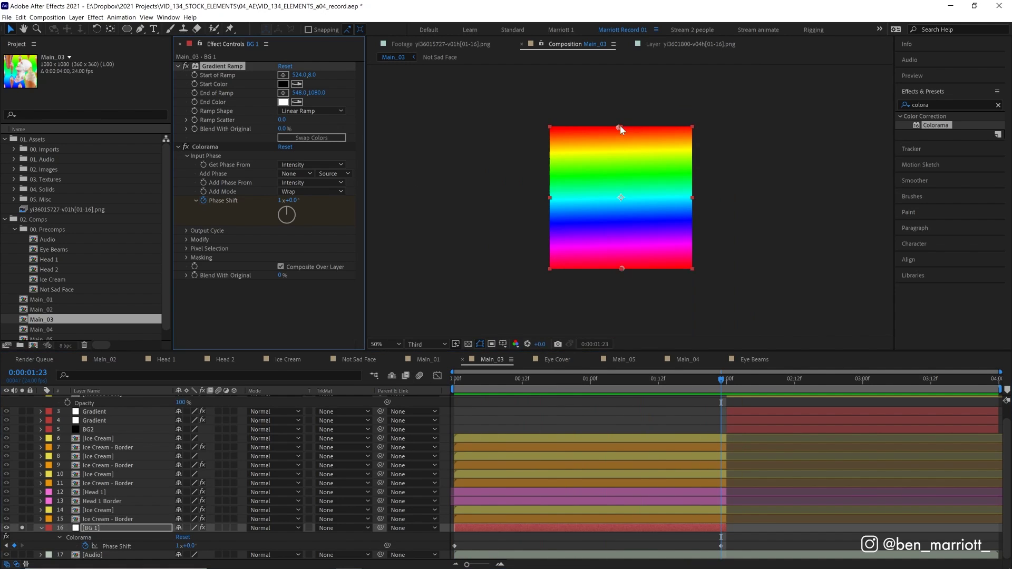
left_click_drag(618, 125, 624, 77)
left_click_drag(623, 269, 623, 322)
key("Home")
key("space")
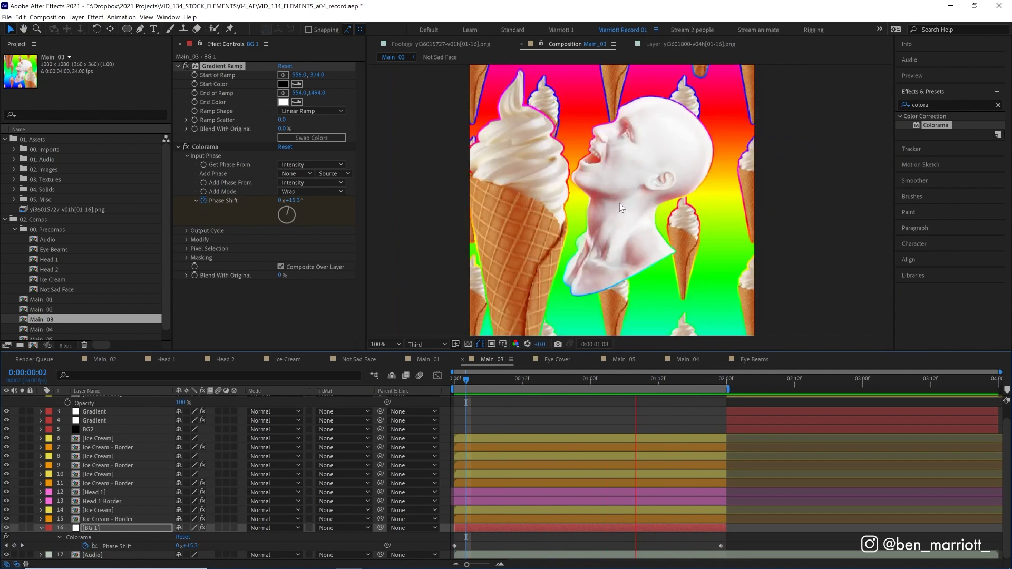
- Isolate Head 1 Border and inspect its Gradient Ramp, Colorama and Simple Choker effects
left_click(547, 387)
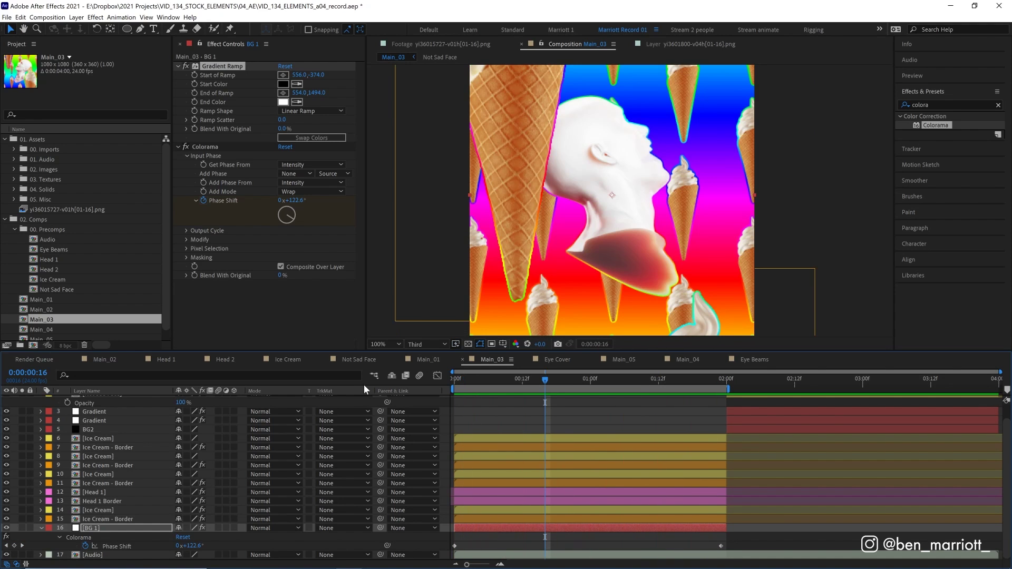
left_click_drag(21, 492, 22, 501)
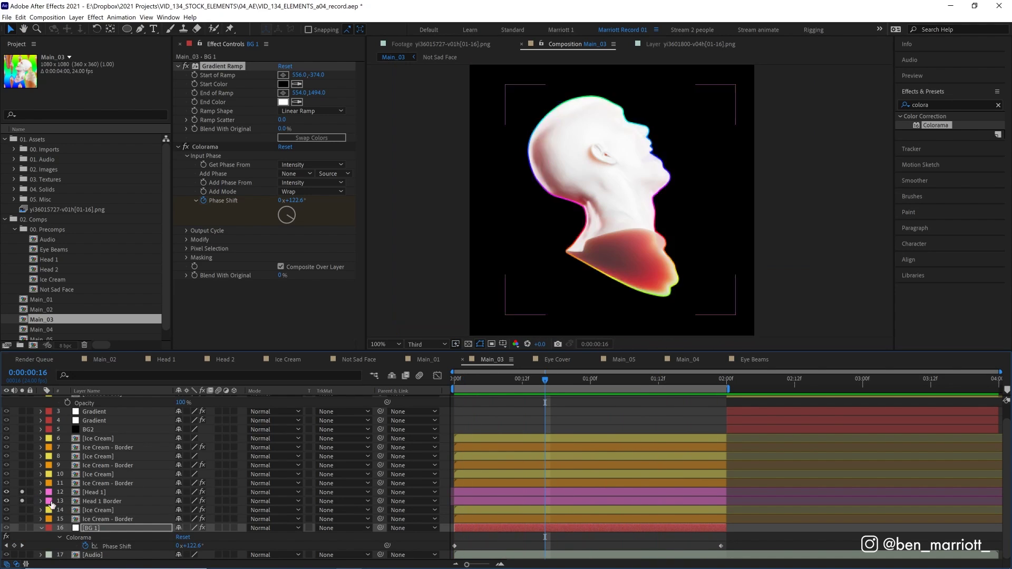
left_click(106, 492)
left_click(107, 500)
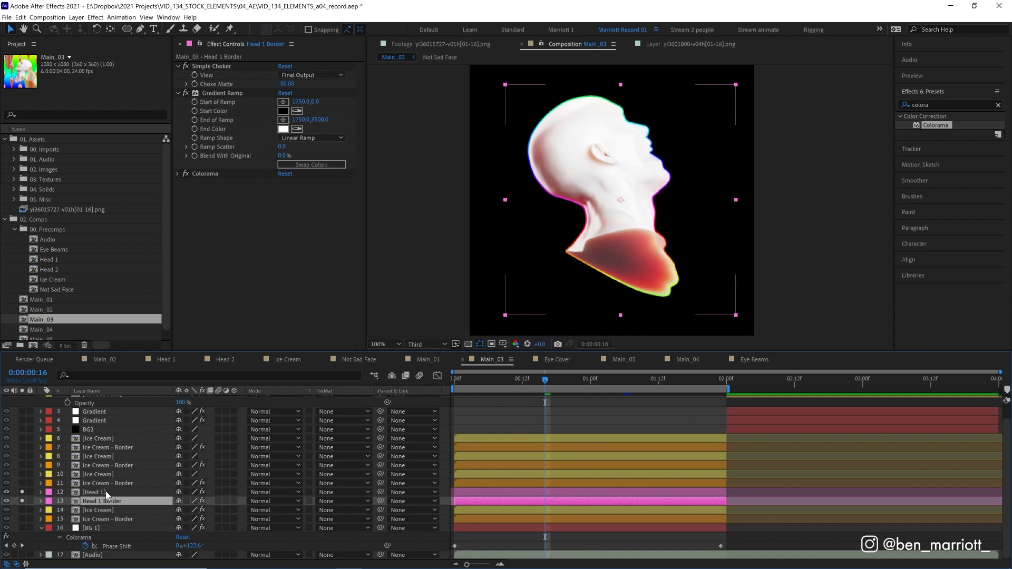
left_click(106, 492)
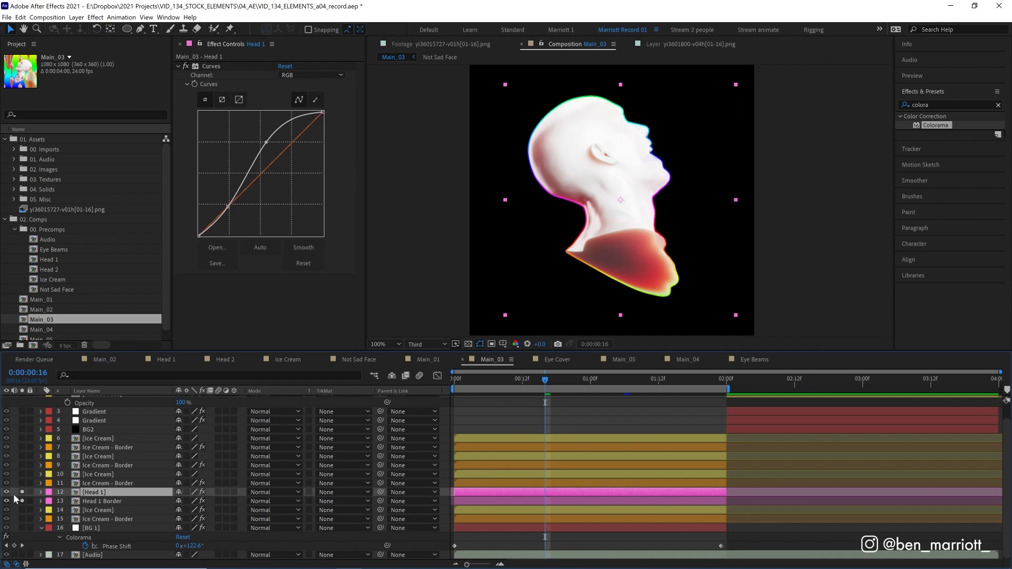
left_click(23, 492)
left_click(105, 502)
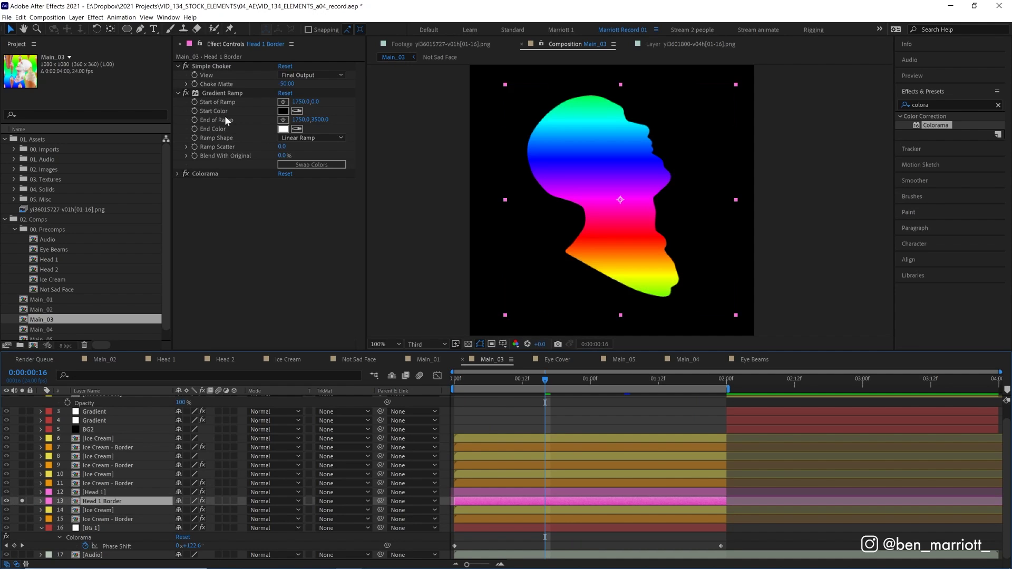
left_click(230, 93)
left_click(205, 174)
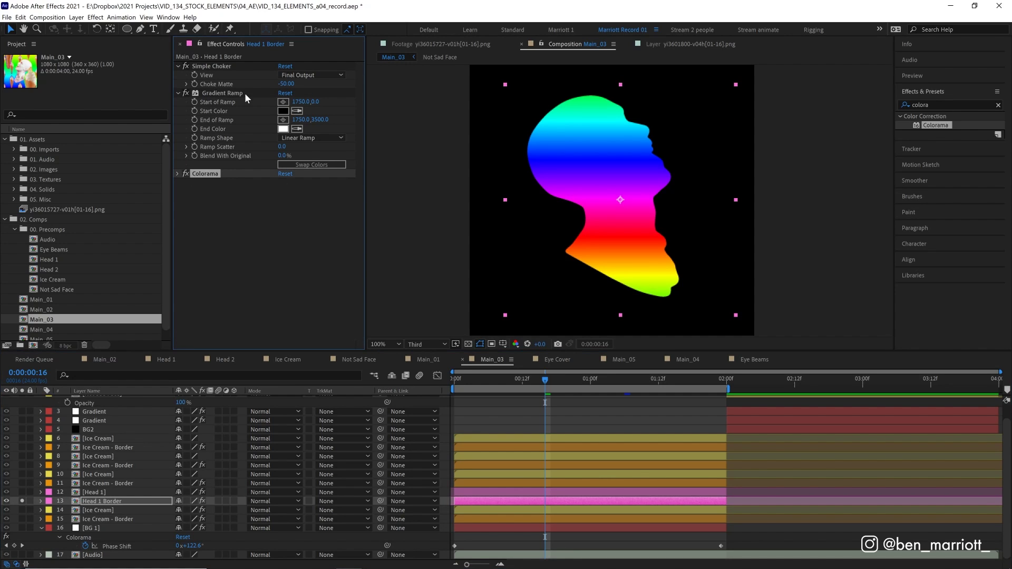
left_click(216, 66)
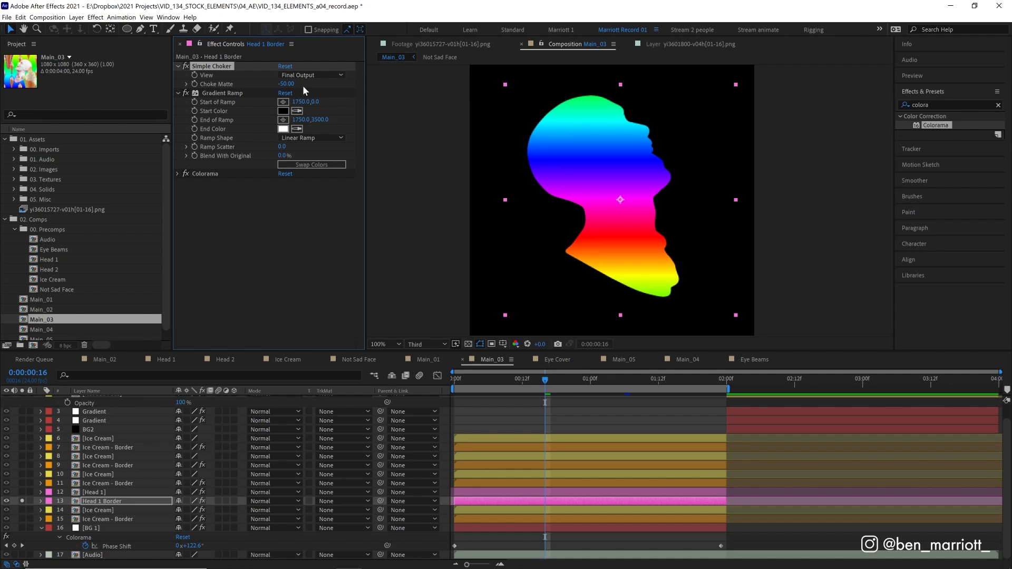
- Set Simple Choker's Choke Matte to -50, then show Head 1, its border and the ice cream cones
mouse_move(283, 84)
left_mouse_down()
mouse_move(299, 113)
mouse_move(287, 85)
left_mouse_up()
left_click(288, 84)
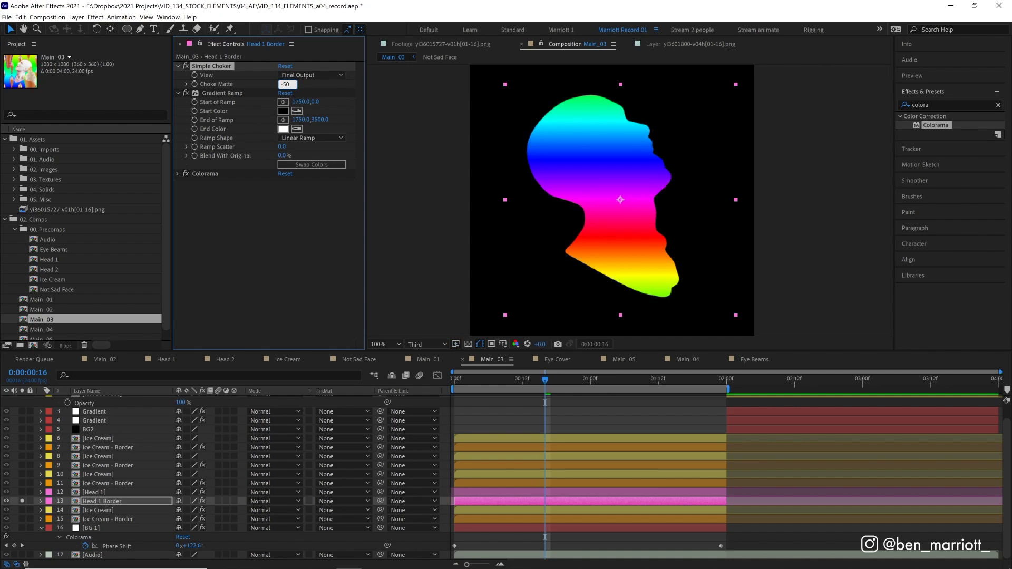
type("-50")
key("Return")
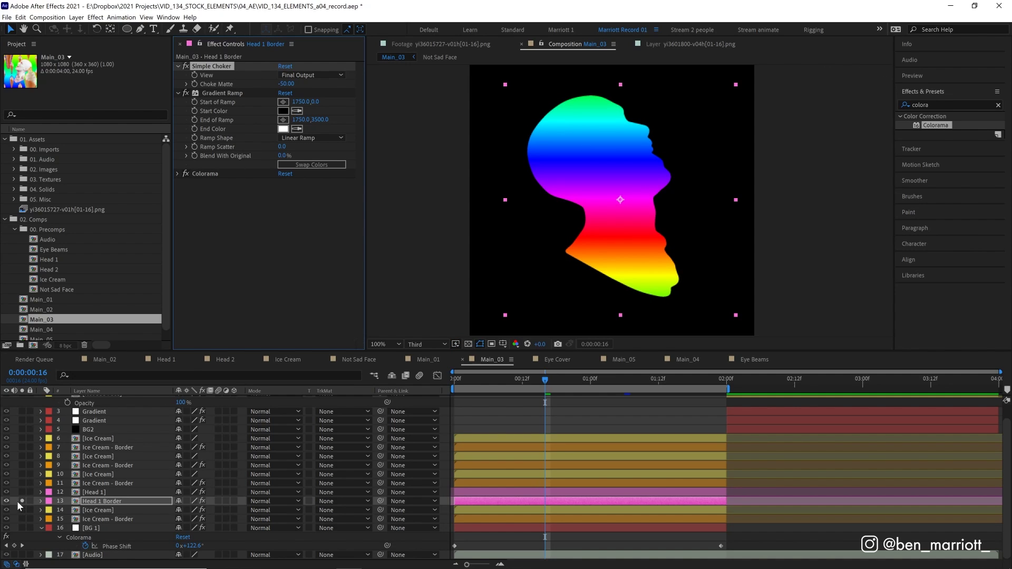
left_click_drag(22, 492, 22, 501)
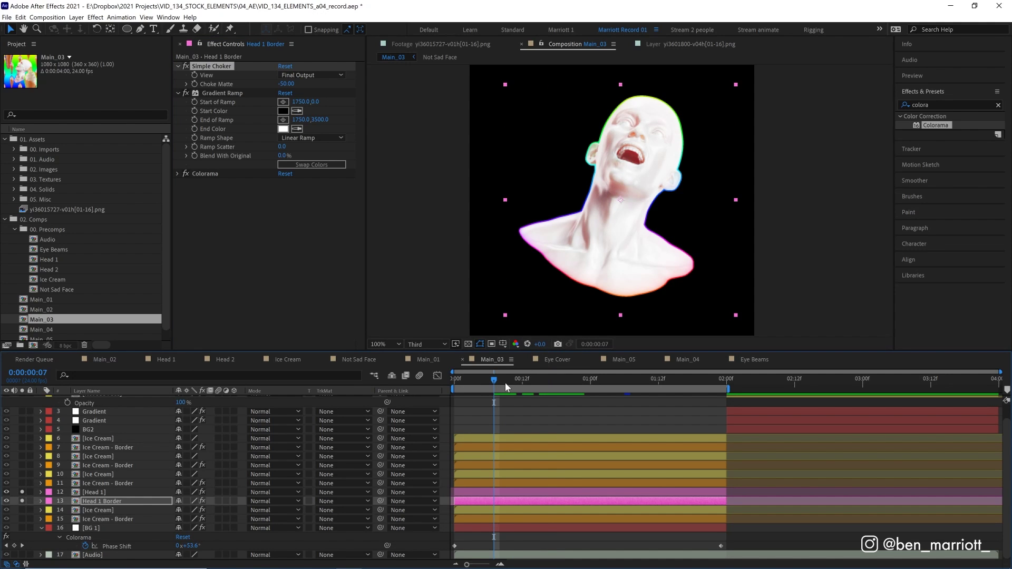
key("space")
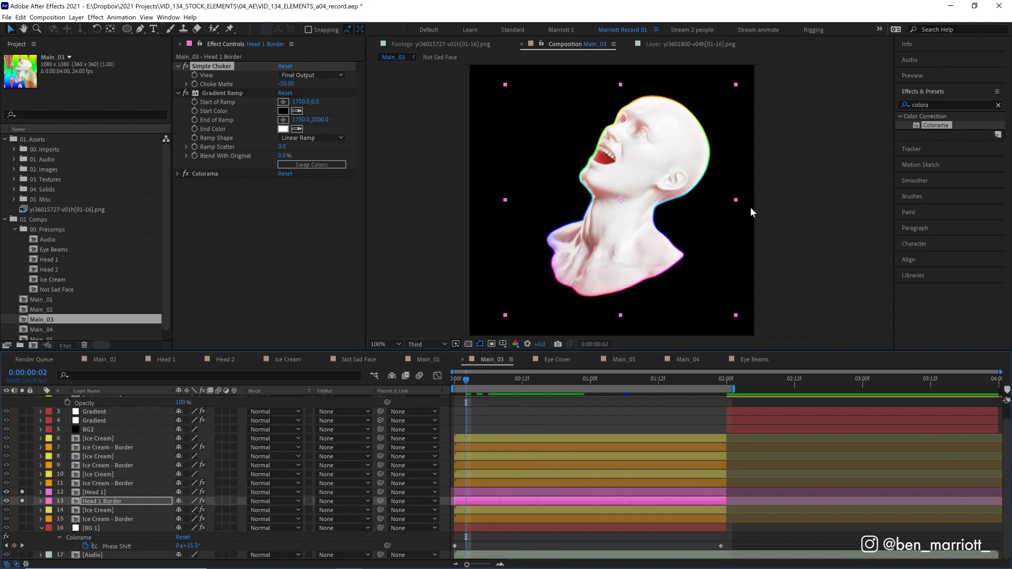
left_click_drag(22, 484, 22, 448)
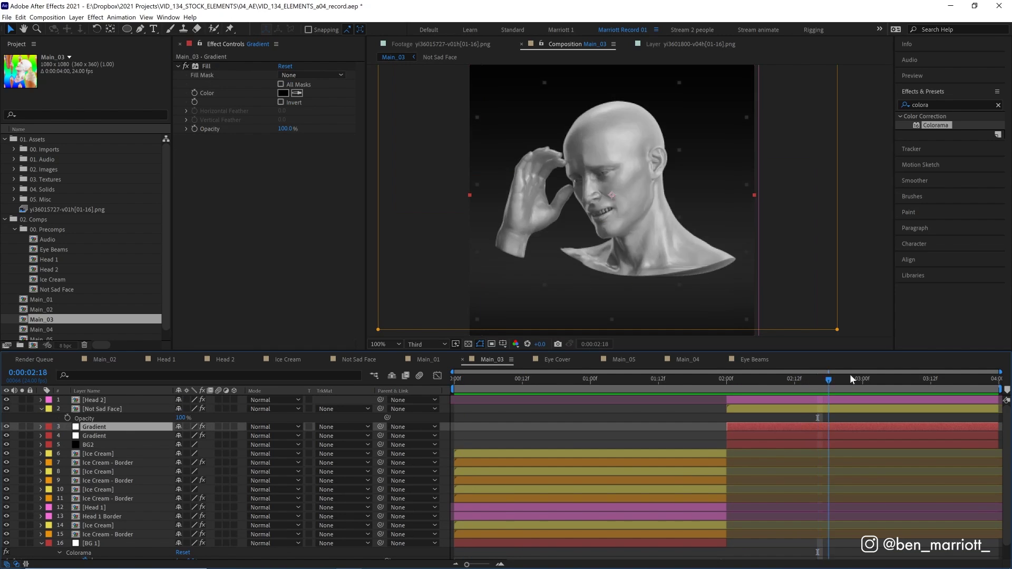
- Select the other Gradient layer, zoom out, and drag its mask outline to reshape it
left_click_drag(858, 376, 811, 377)
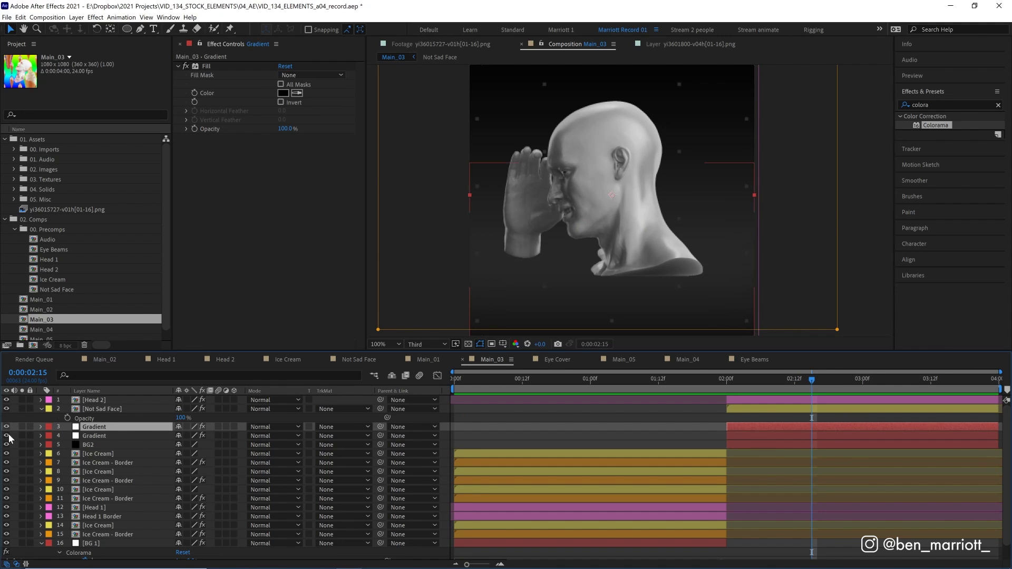
key("ctrl+Down")
key("comma")
key("comma")
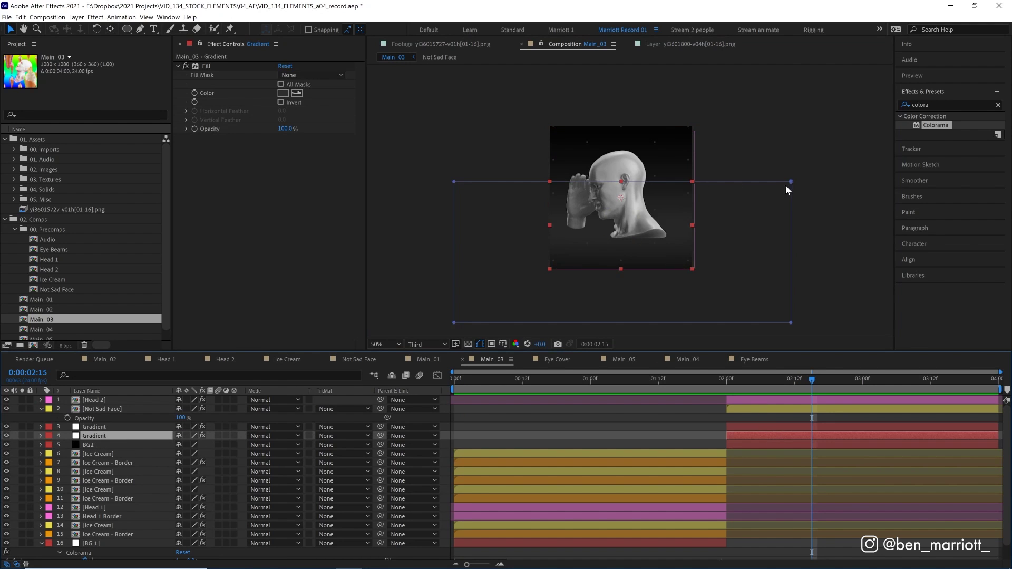
left_click_drag(790, 182, 707, 174)
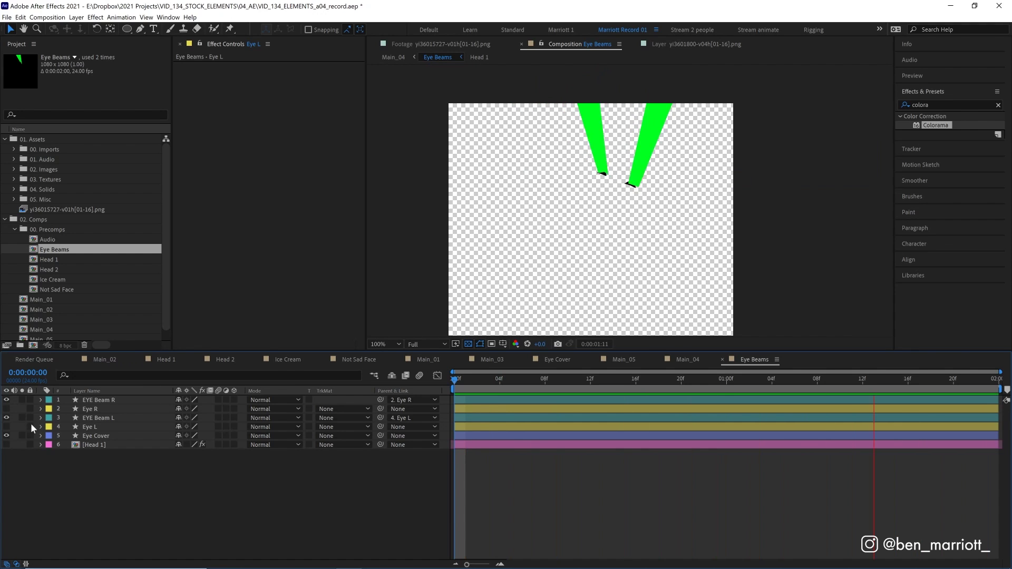
- Hide the beam layers, show Head 1 and Eye Cover, and preview the eye covers at 200%
left_click_drag(6, 399, 8, 453)
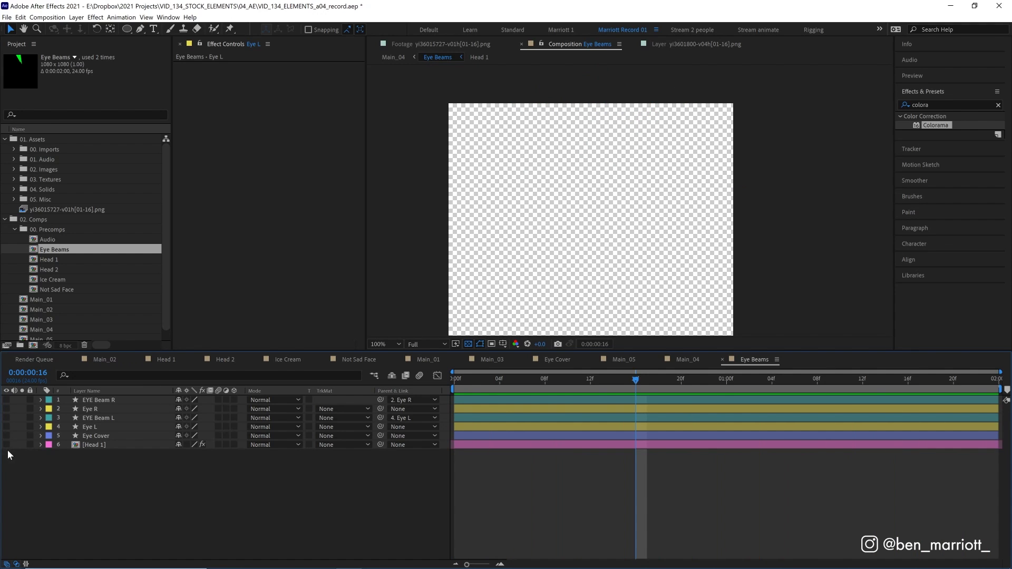
left_click(6, 446)
left_click(6, 446)
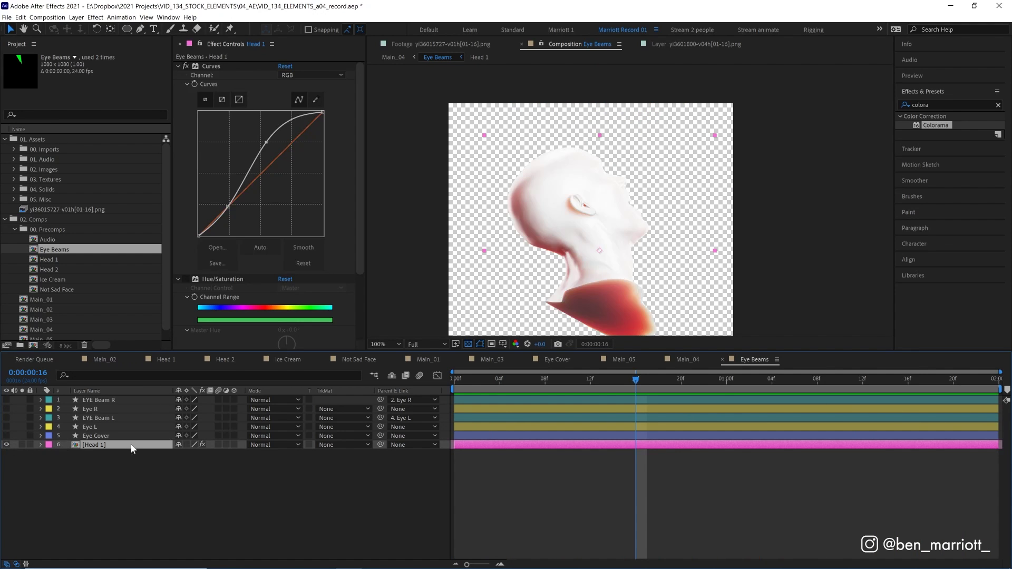
key("space")
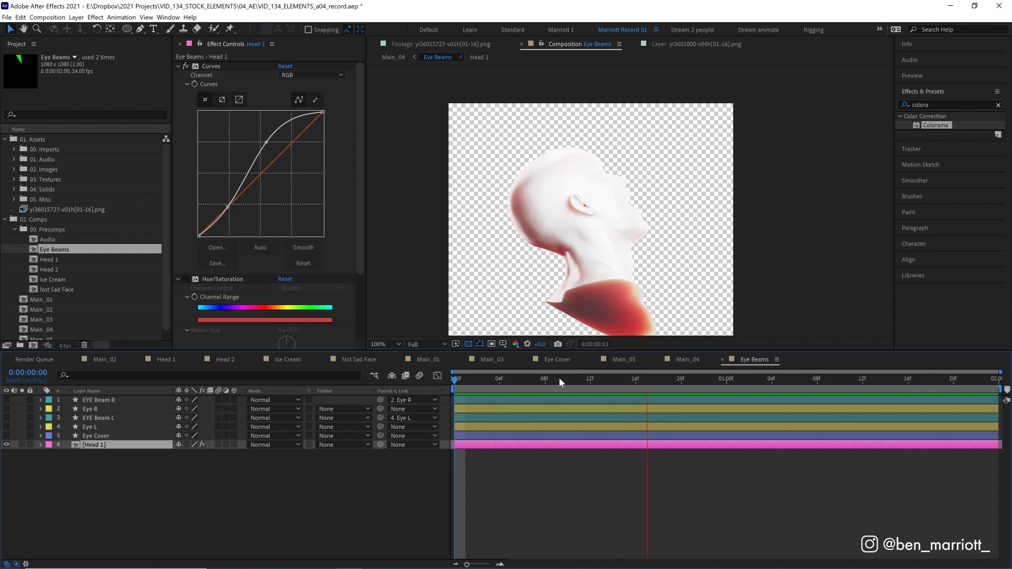
left_click(87, 436)
left_click(501, 381)
key("Page_Down")
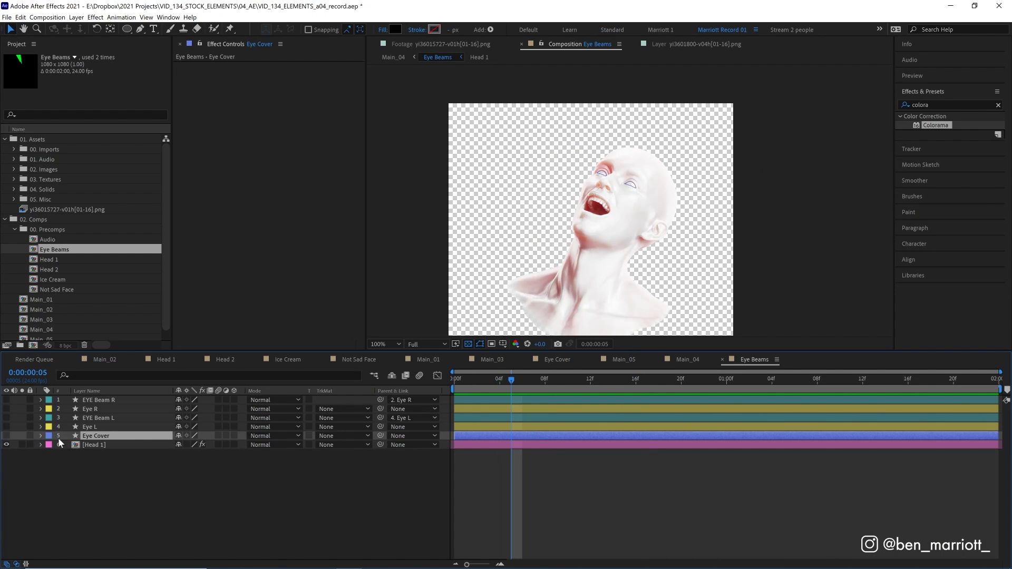
left_click(6, 436)
key("period")
key("space")
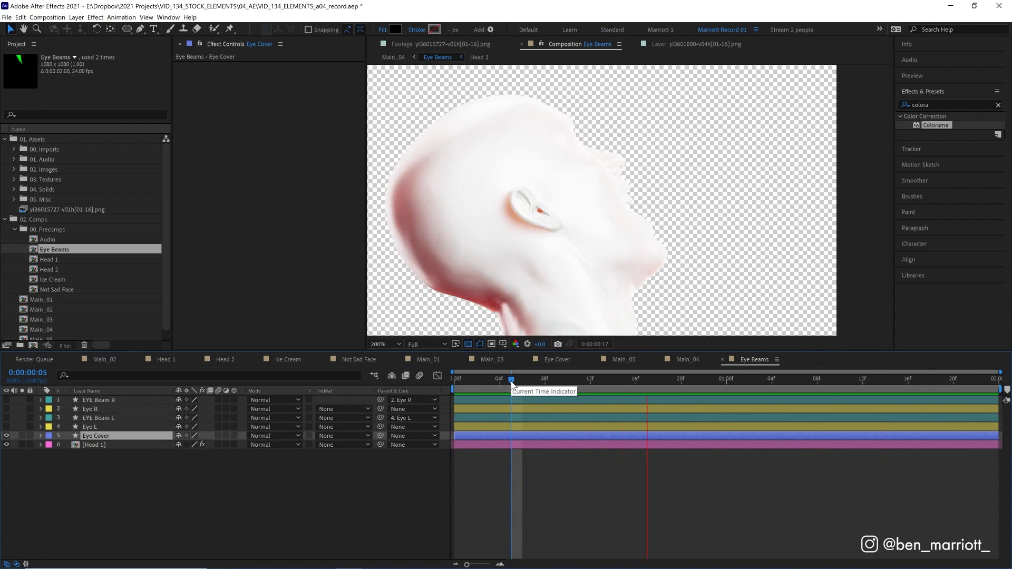
left_click_drag(512, 380, 500, 379)
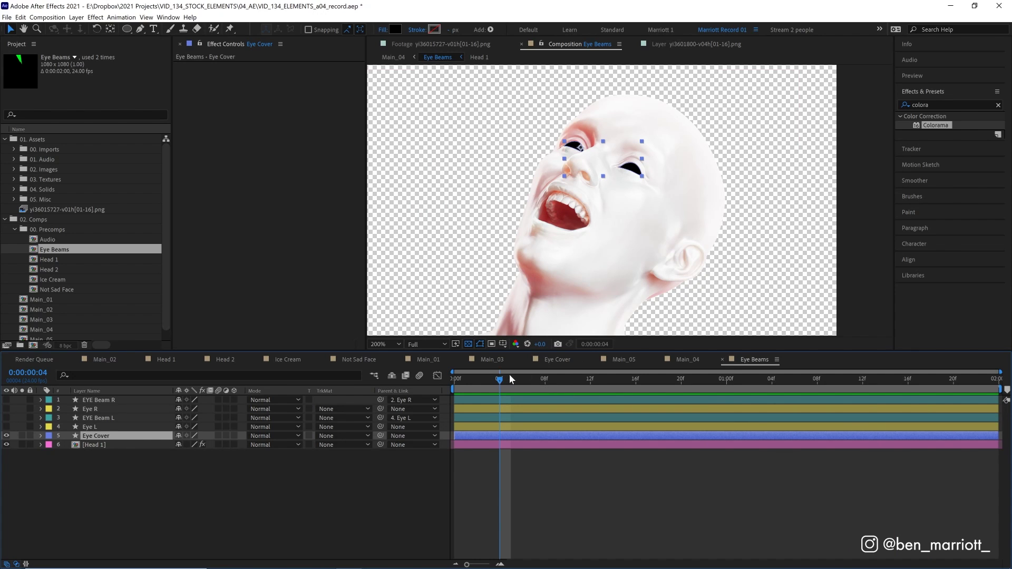
- Add a vertex to the right eye's cover path and scrub to check its path keyframes
key("g")
scroll(630, 189, "up", 2)
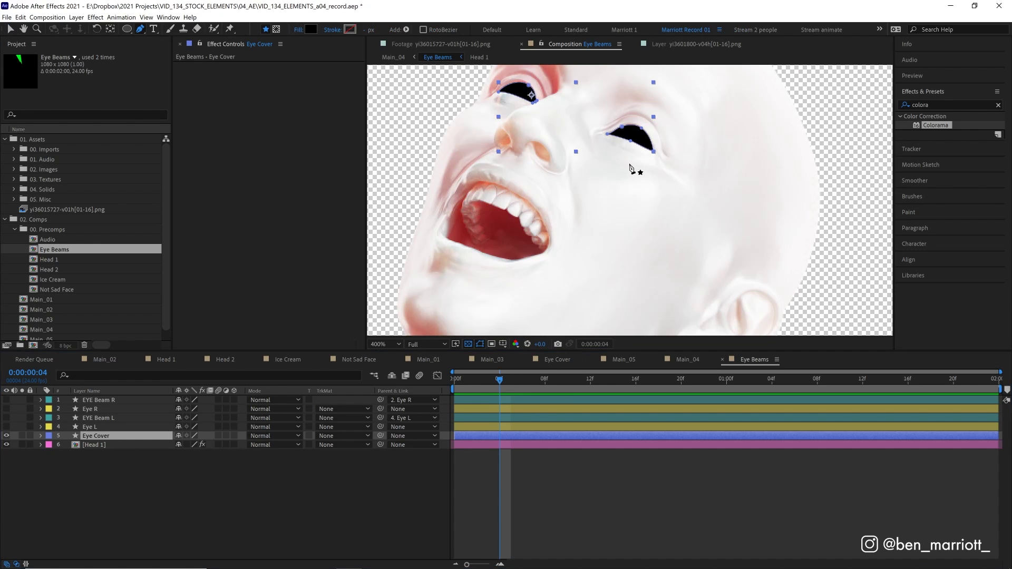
left_click(630, 140)
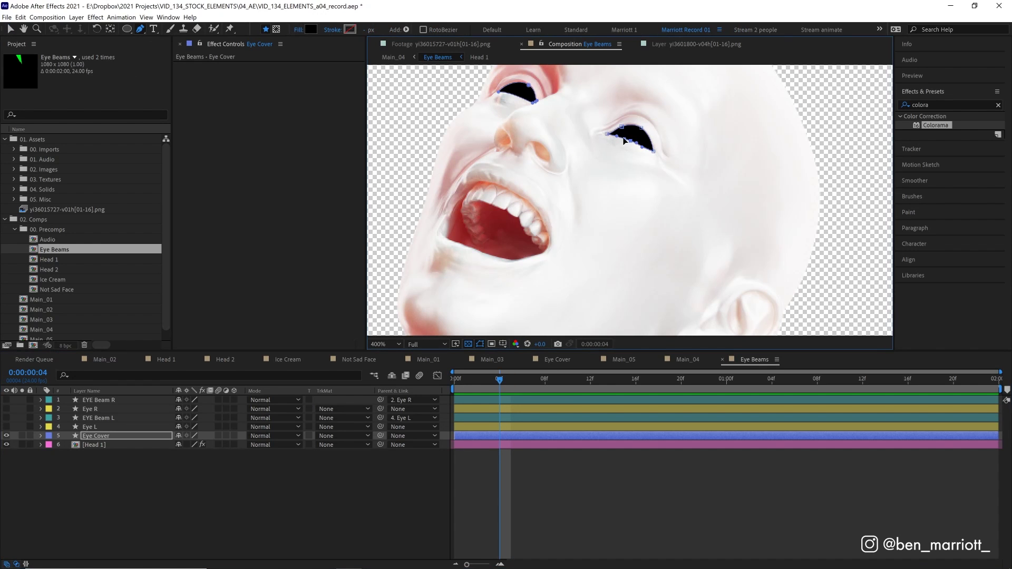
key("u")
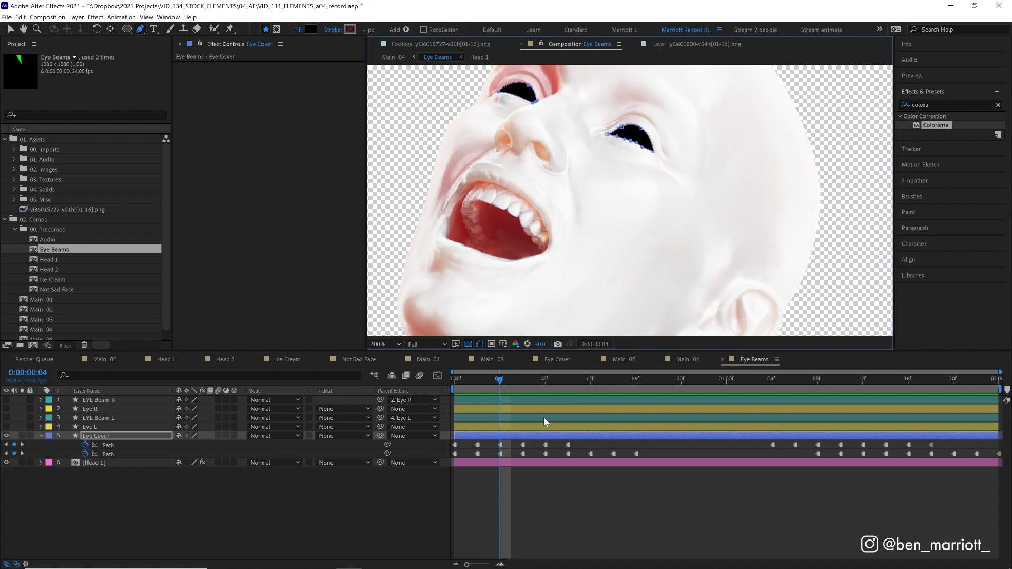
left_click(522, 380)
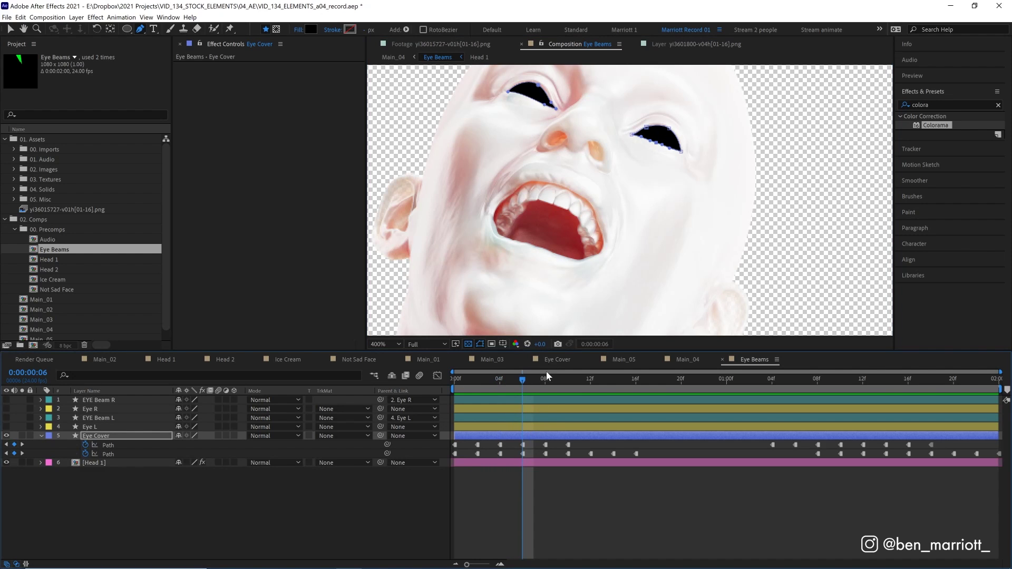
left_click_drag(546, 375, 568, 380)
scroll(579, 255, "down", 2)
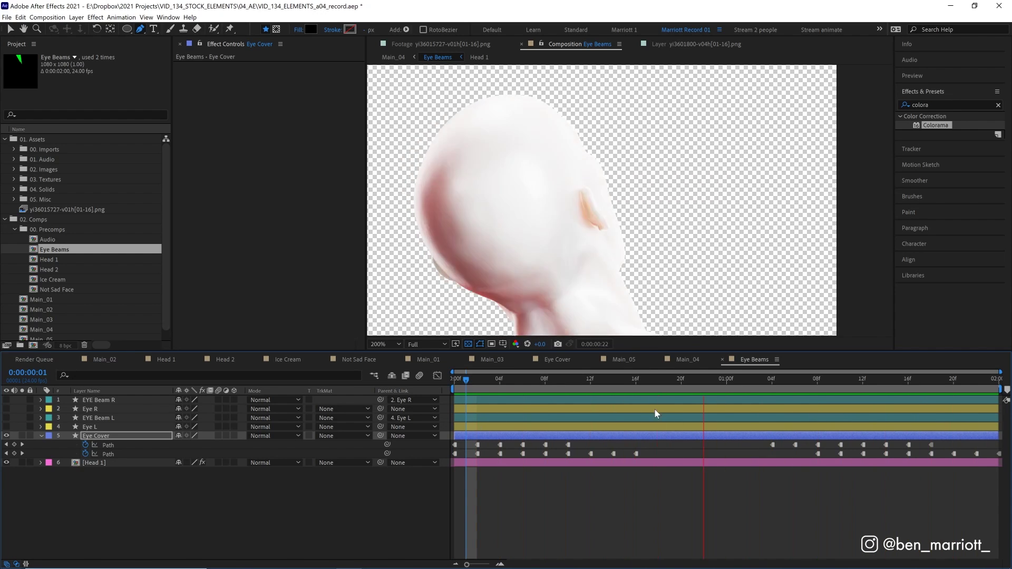
- Show the pink Eye L disc, reveal its Position keyframes, and scrub and preview its motion
left_click(533, 387)
left_click(87, 426)
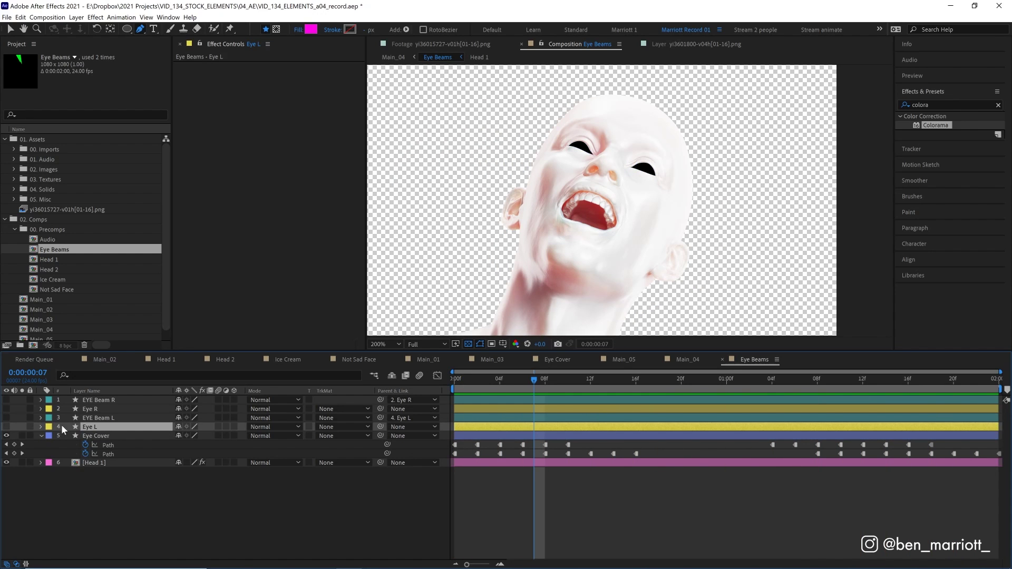
left_click(7, 427)
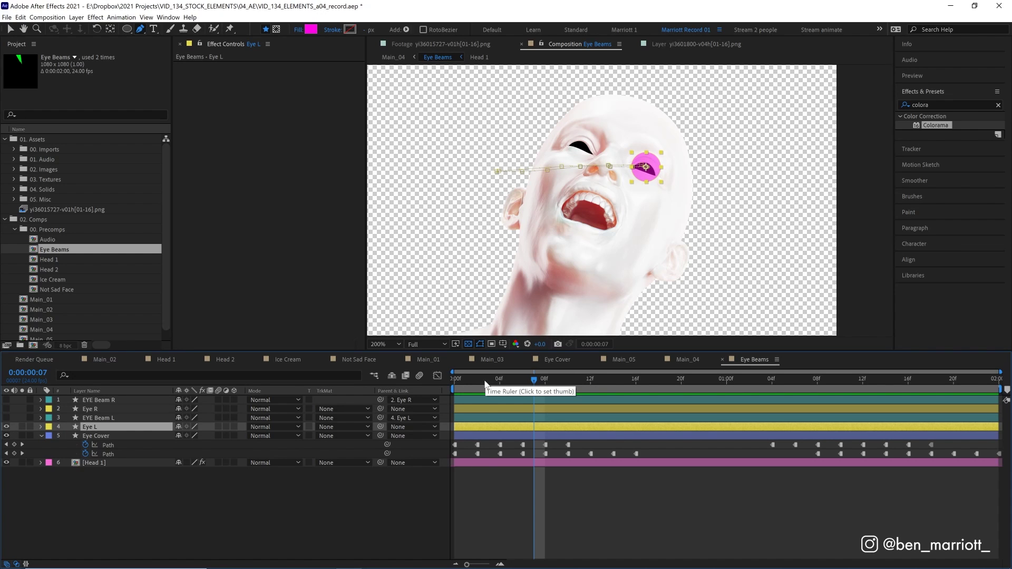
left_click_drag(486, 385, 478, 384)
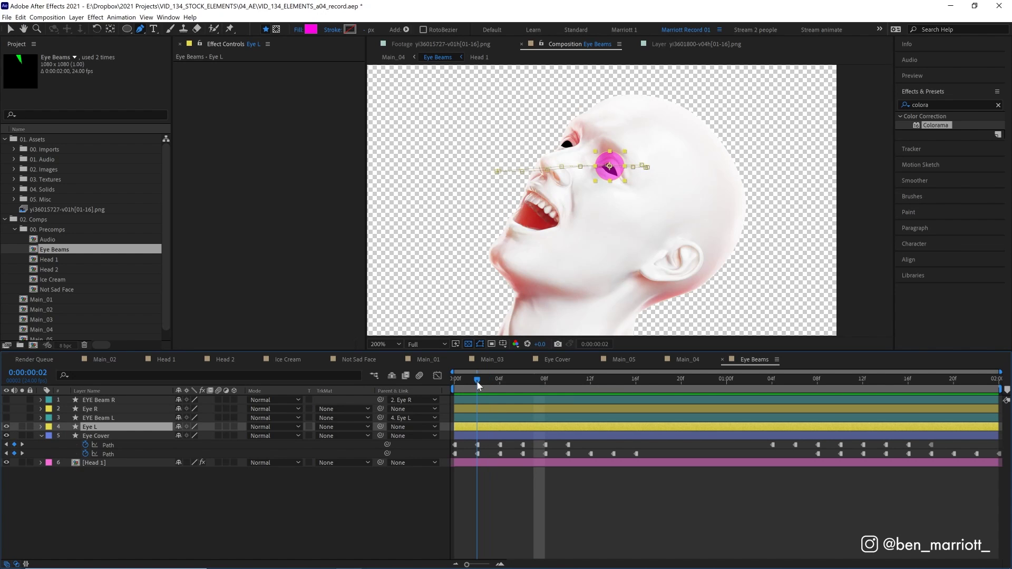
key("p")
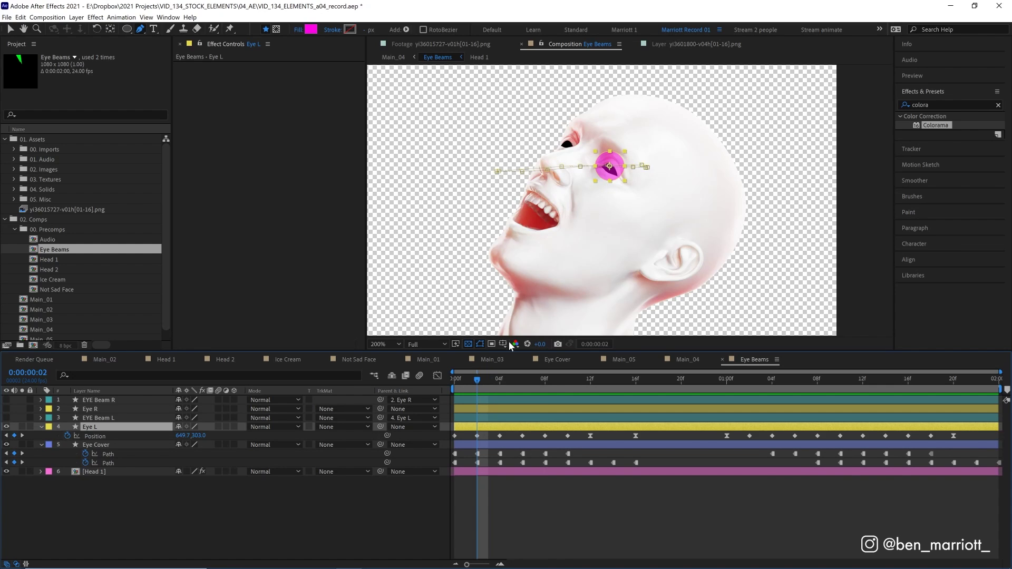
left_click_drag(480, 389, 457, 378)
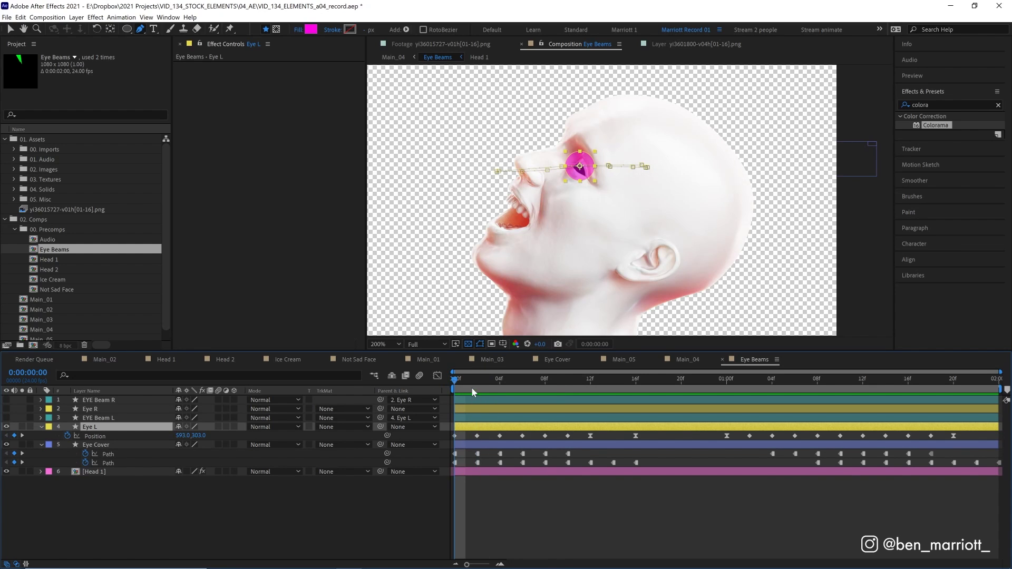
left_click(474, 380)
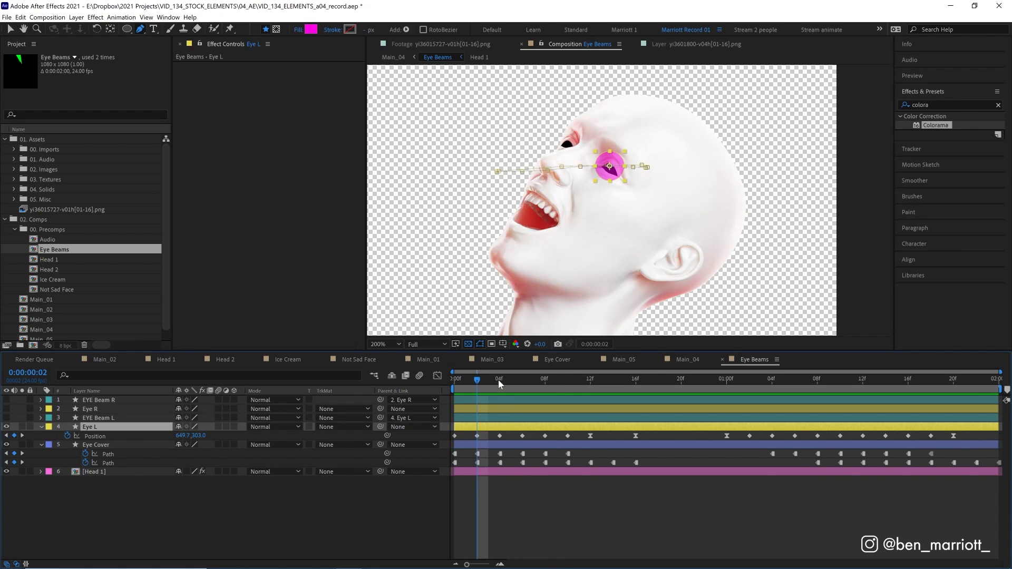
left_click_drag(501, 383, 704, 381)
key("space")
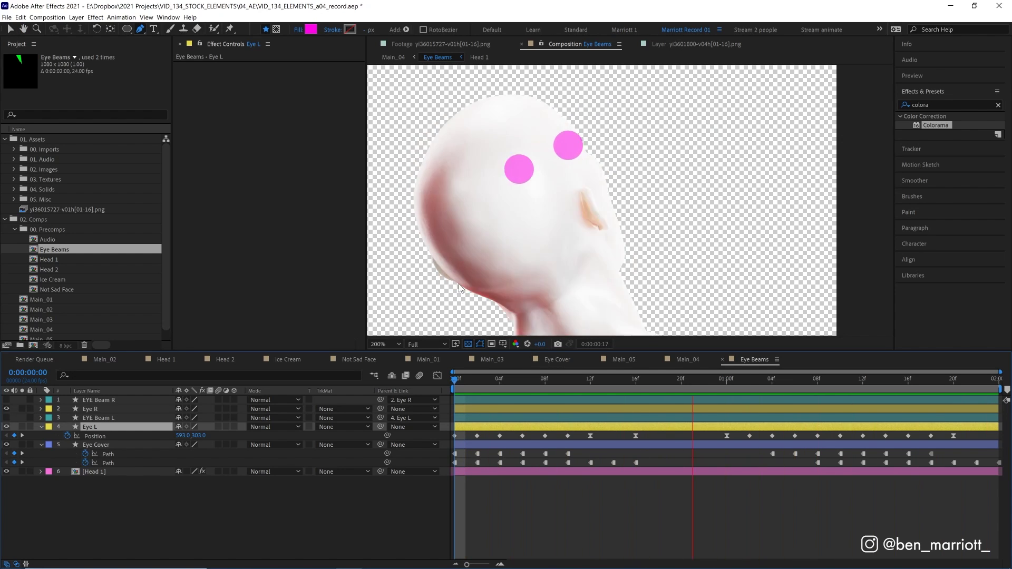
key("space")
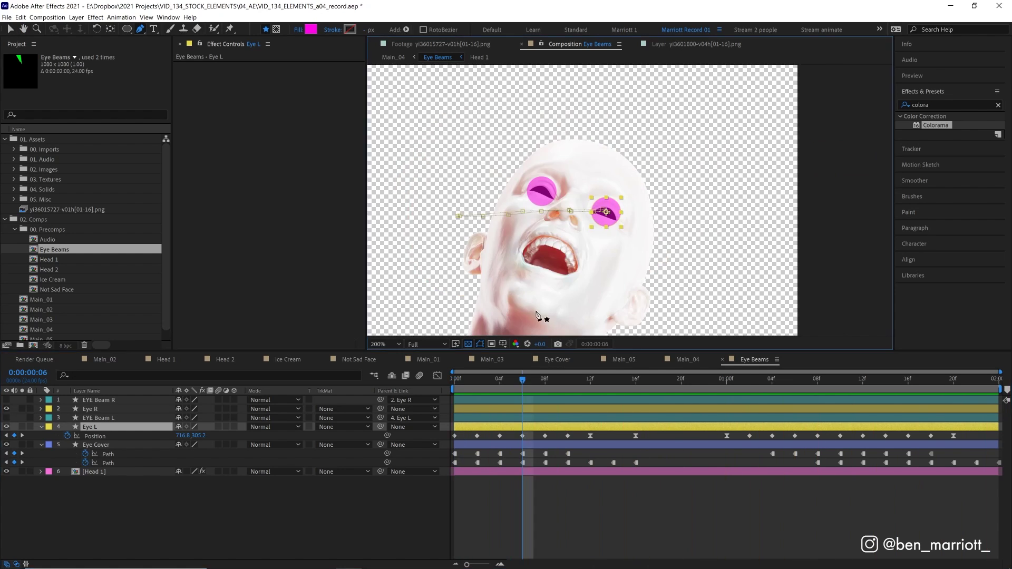
- Draw a trial green beam shape over the eye, parent it to Eye R, and preview it
left_click(539, 502)
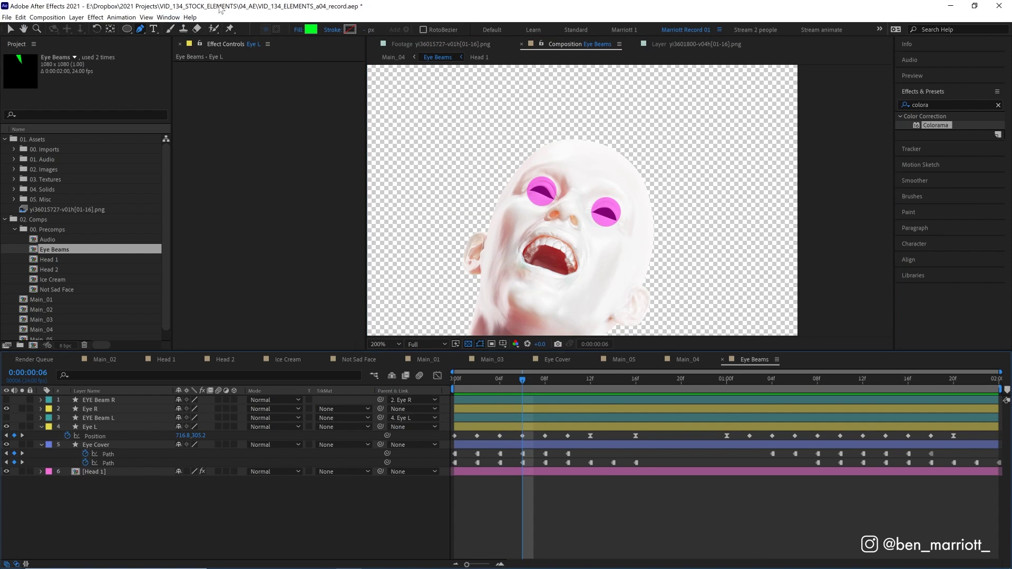
left_click(535, 82)
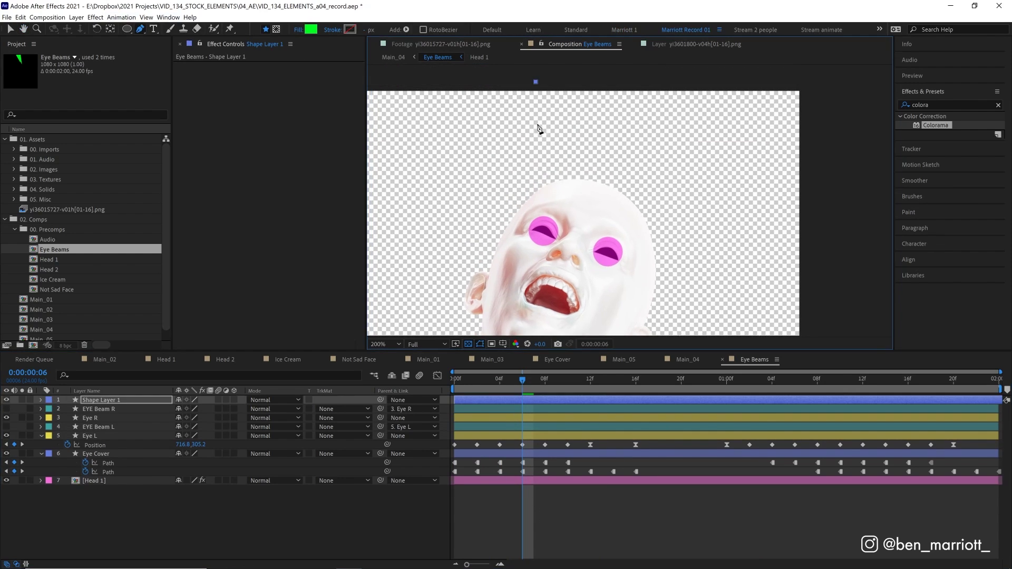
left_click(535, 231)
left_click(598, 83)
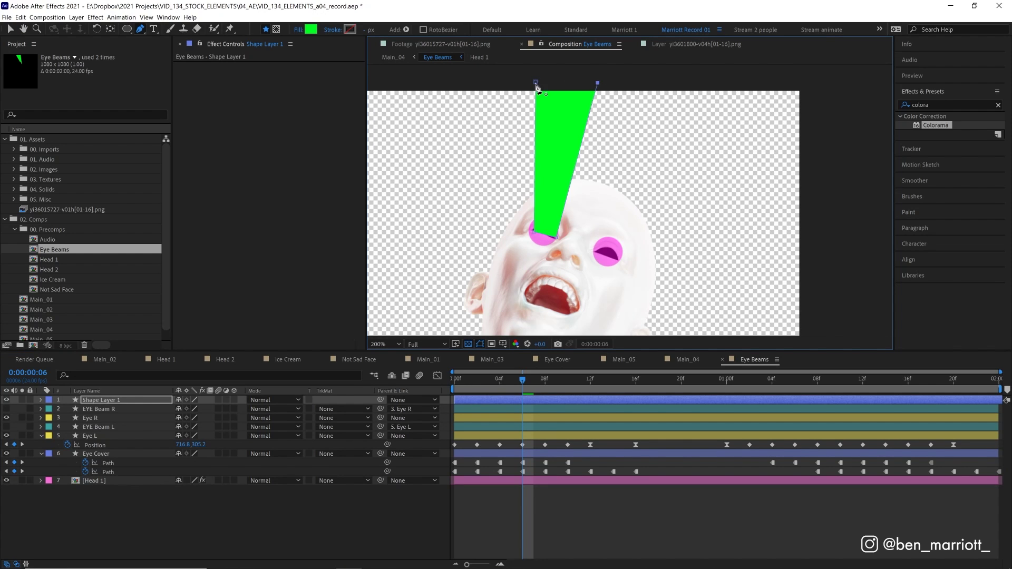
left_click(391, 370)
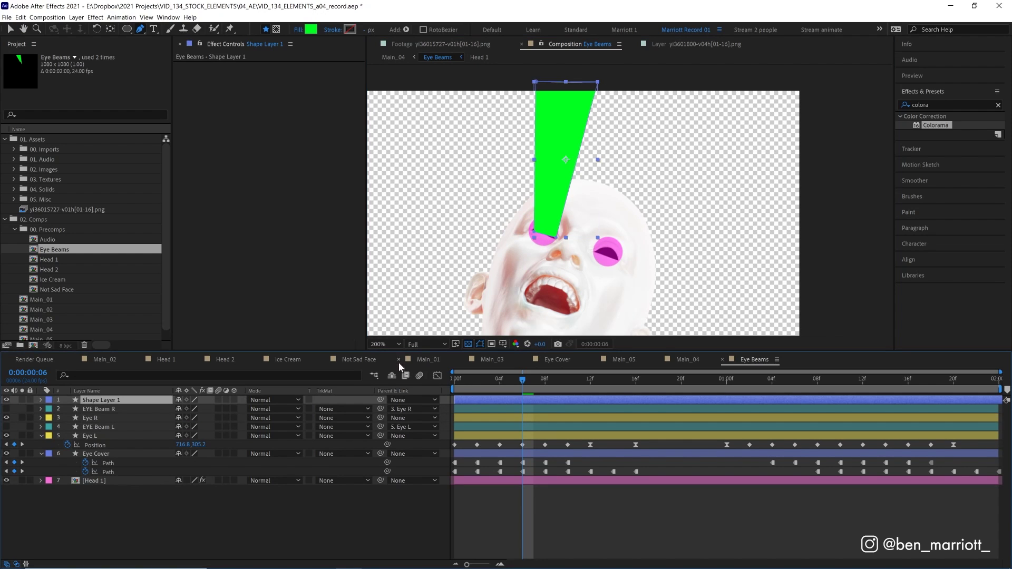
left_click_drag(380, 399, 90, 418)
left_click(476, 377)
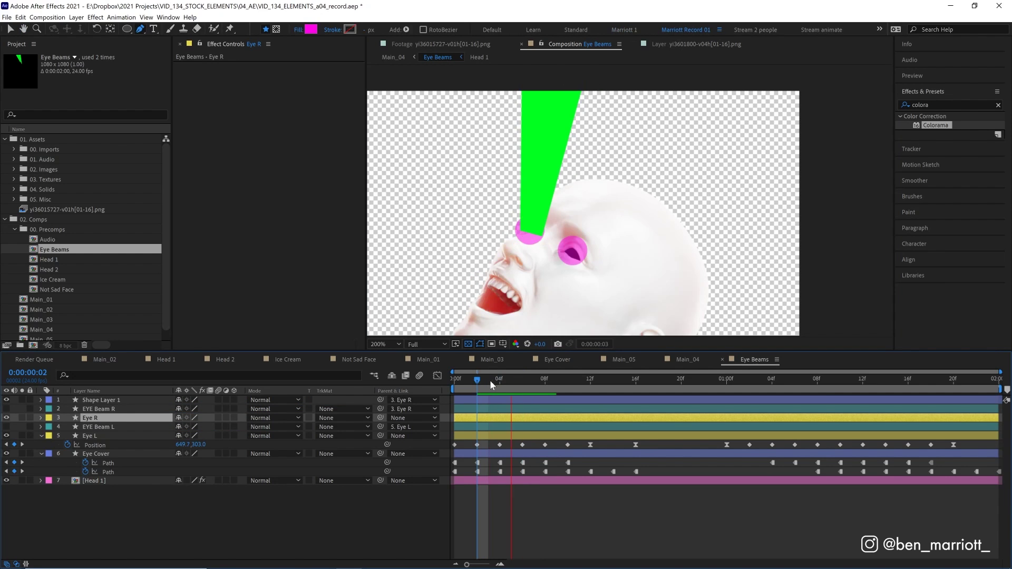
key("space")
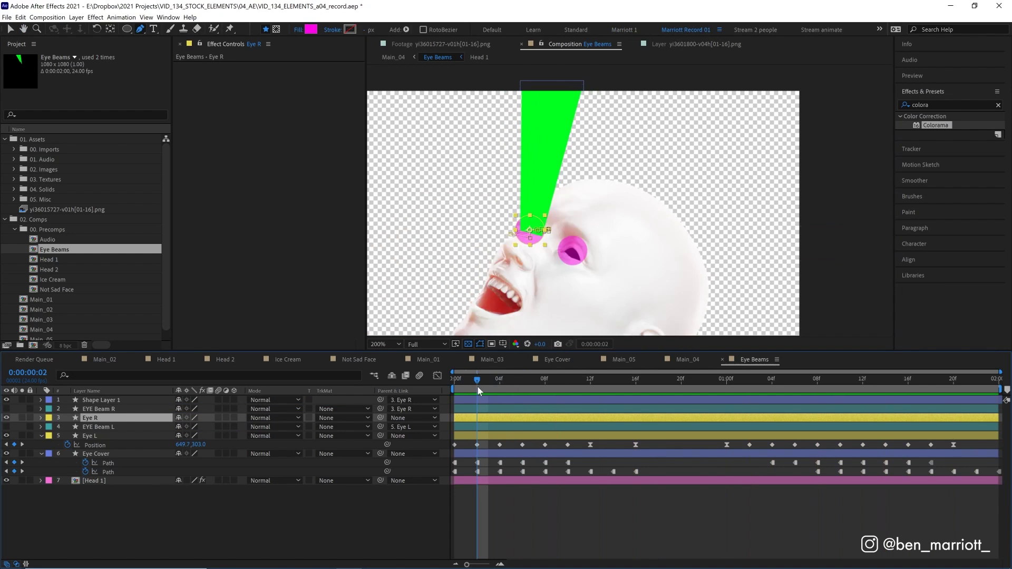
key("Home")
- Move the beam's anchor to its base and keyframe Rotation from about -32° to a clockwise swing at frame 14
key("v")
left_click(545, 150)
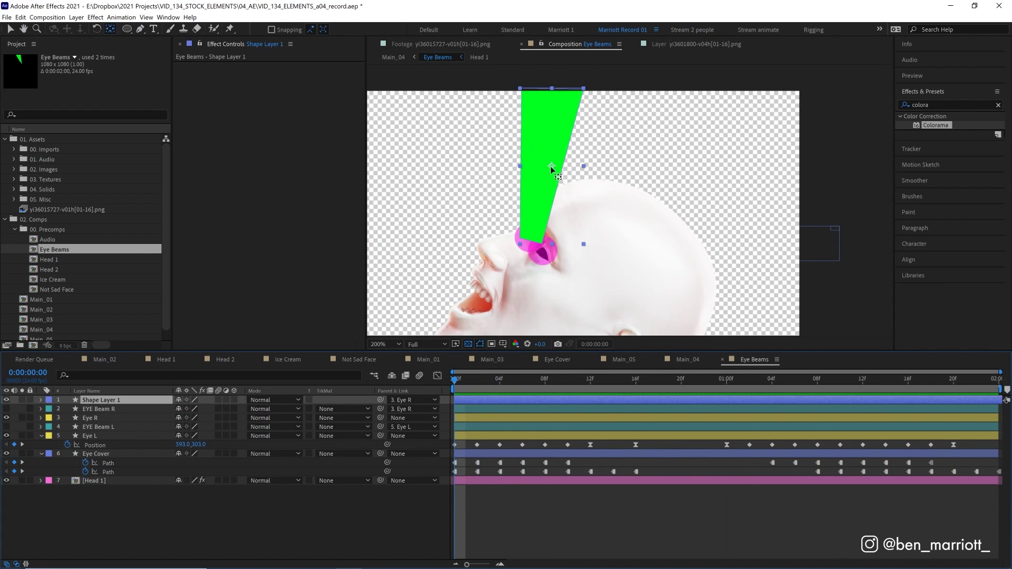
left_click_drag(551, 166, 531, 238)
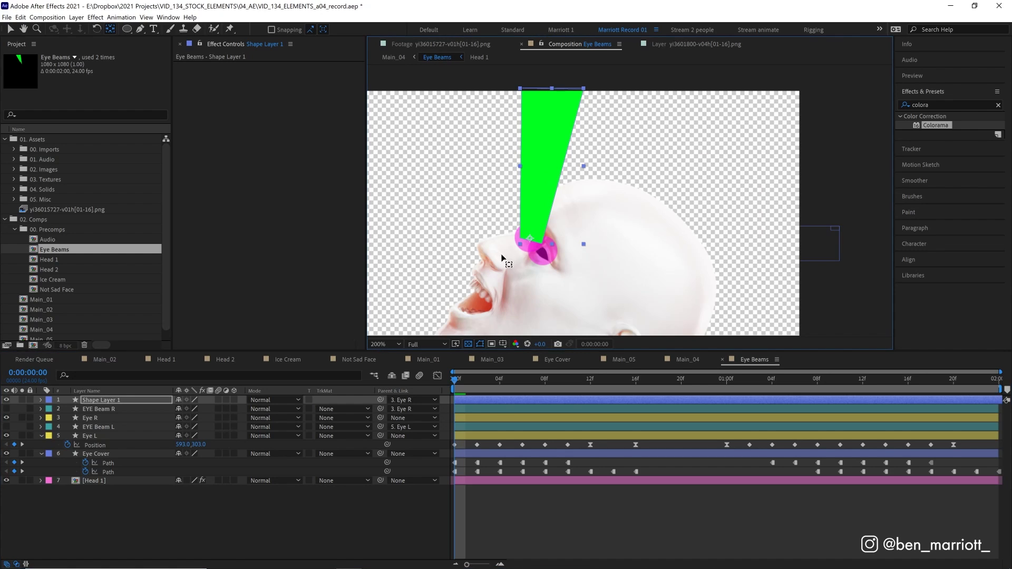
key("r")
left_click_drag(192, 410, 178, 413)
left_click(68, 410)
left_click(613, 378)
left_click_drag(188, 404, 419, 416)
key("space")
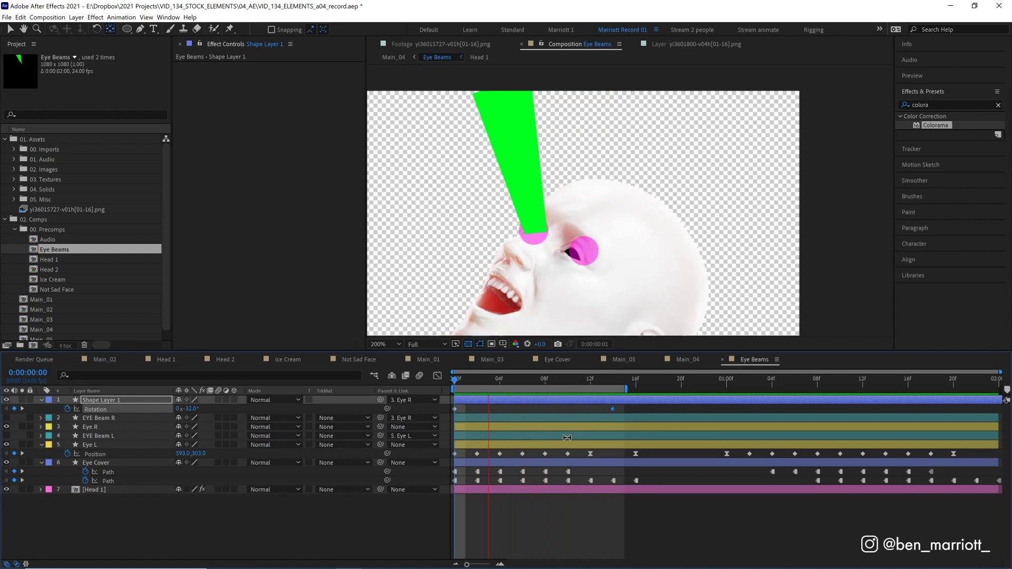
- Scrub to review the beam rotation against the head, then select the trial beam layer
left_click_drag(496, 376, 735, 379)
key("Home")
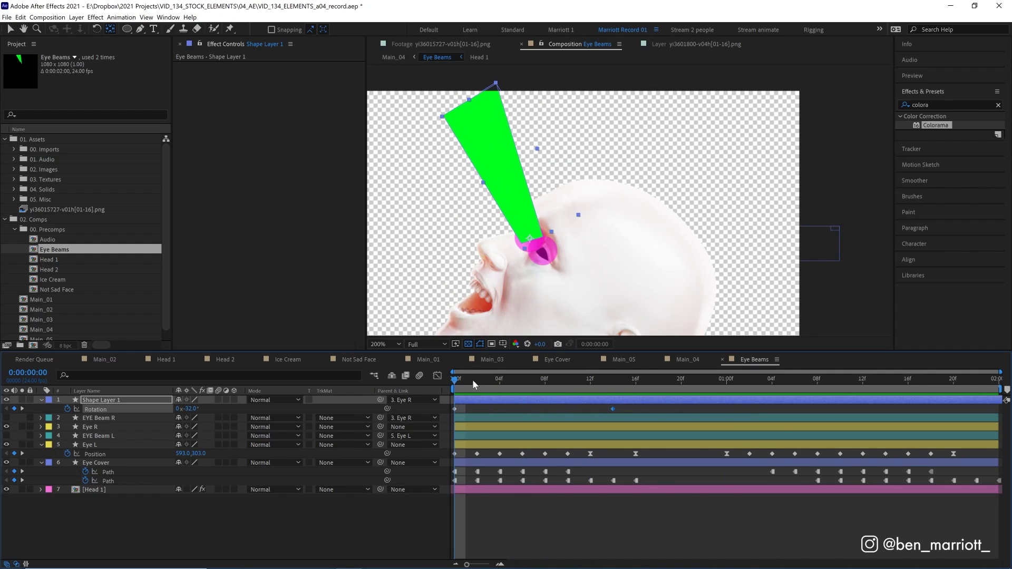
left_click_drag(473, 384, 512, 379)
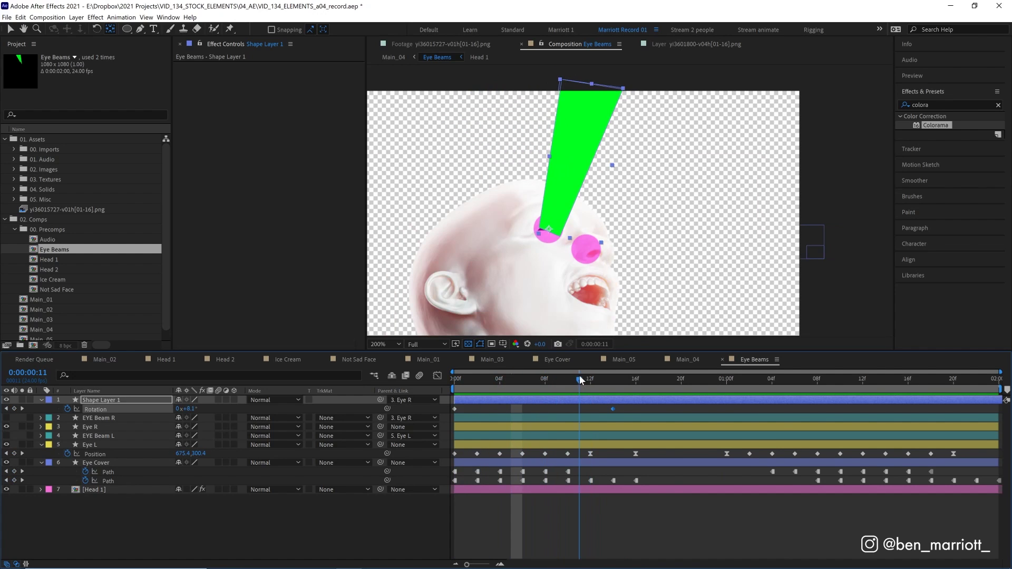
left_click_drag(578, 375, 443, 390)
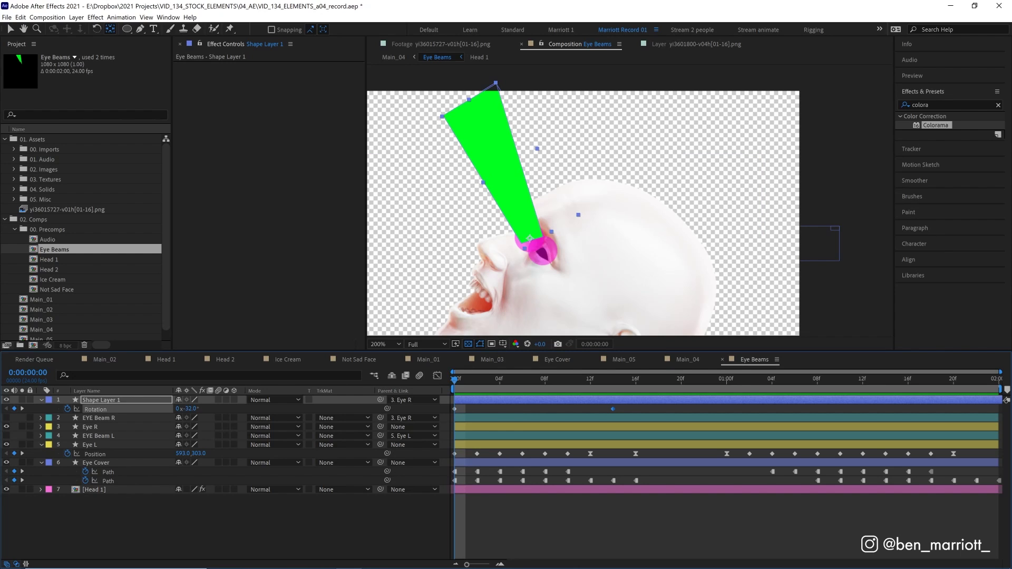
left_click(113, 401)
- Delete the trial beam, show EYE Beam L and R, and hide the Eye R disc
key("Delete")
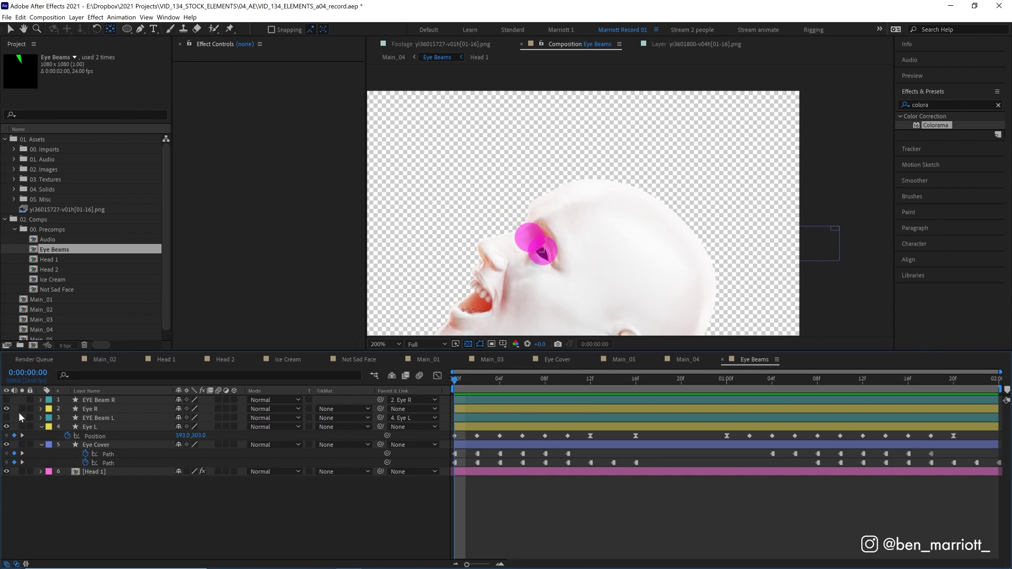
left_click(7, 418)
left_click(7, 400)
left_click(132, 400)
key("space")
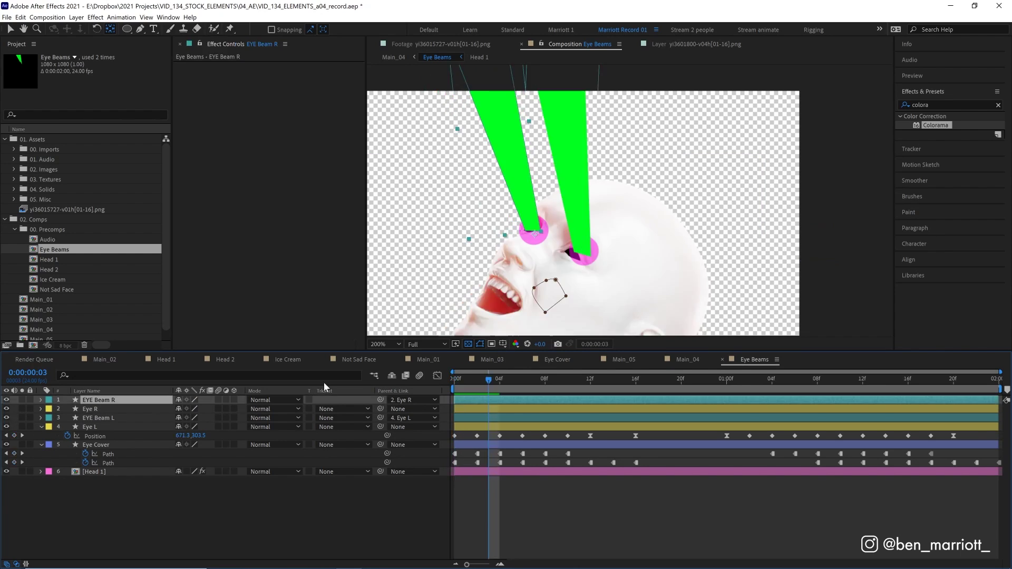
left_click(7, 410)
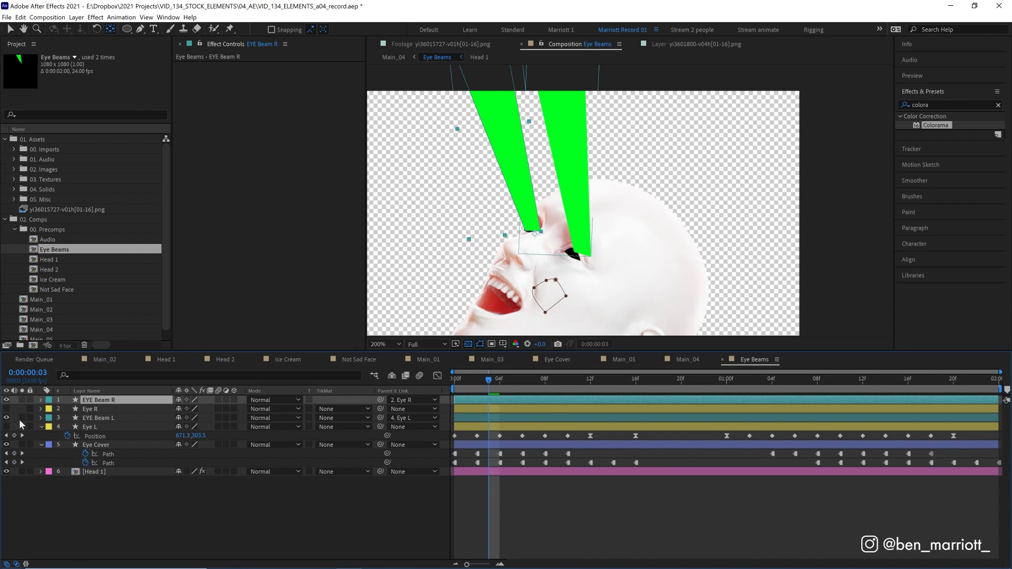
key("space")
key("u")
- Adjust EYE Beam R's mask corner at the beam base across frames 8 to 16
key("period")
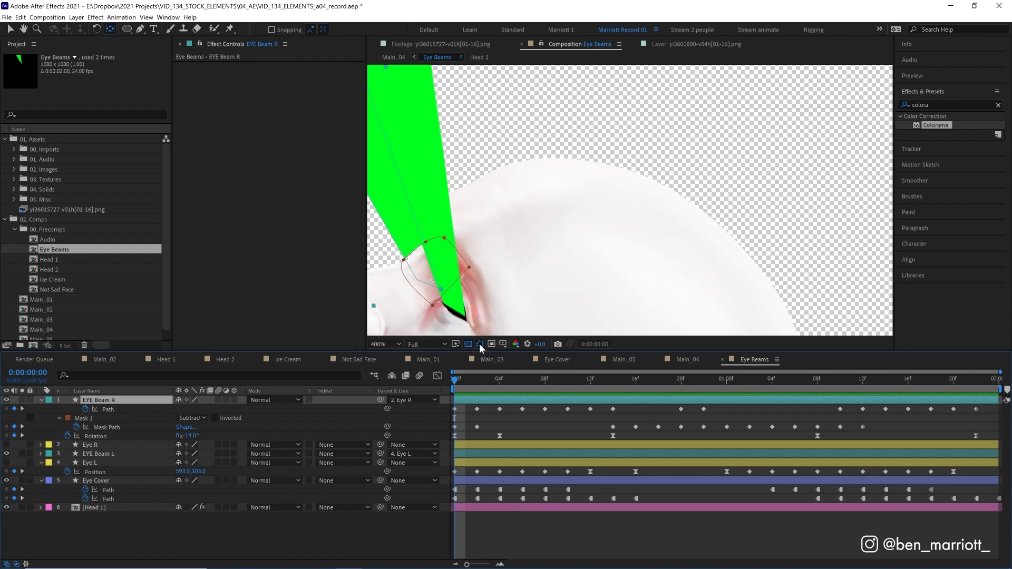
left_click_drag(463, 380, 545, 380)
key("g")
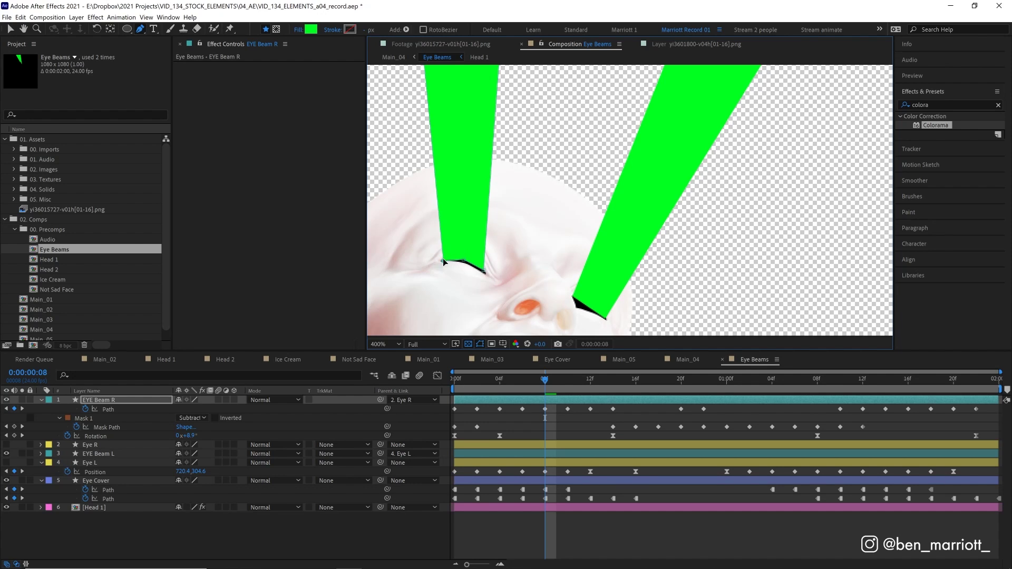
left_click_drag(443, 258, 484, 273)
left_click_drag(571, 384, 612, 380)
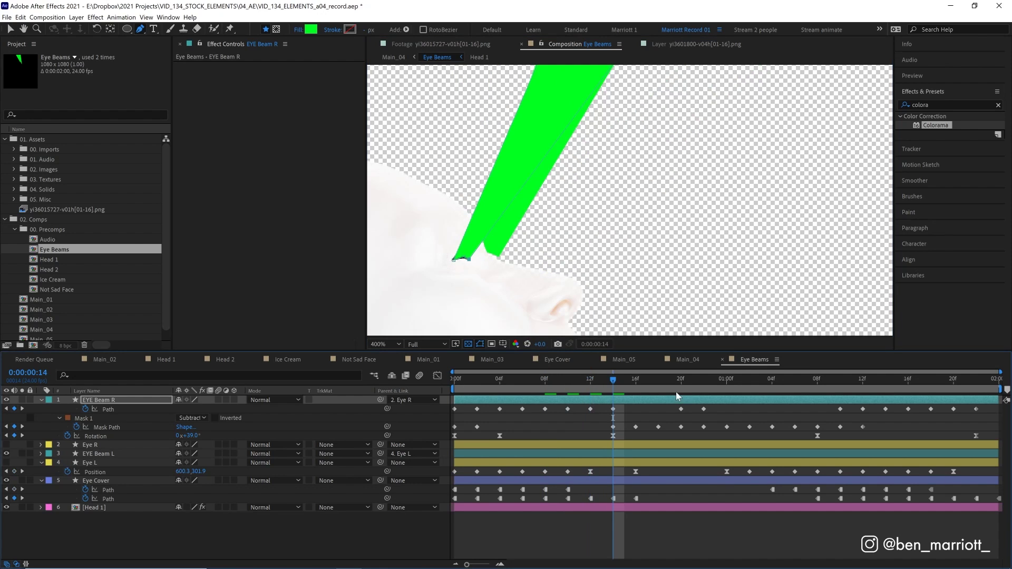
left_click(632, 380)
left_click(457, 261)
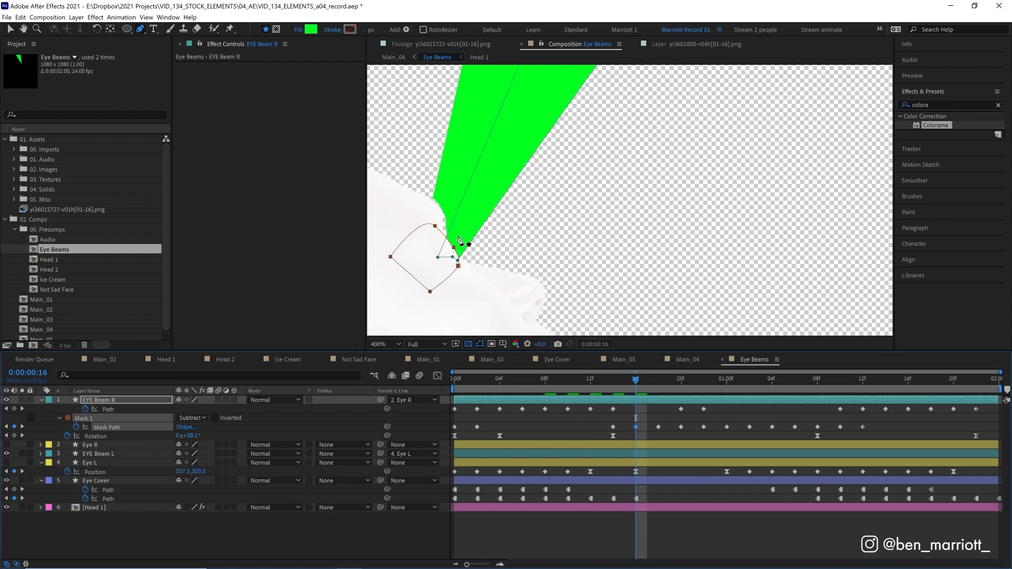
key("Page_Down")
key("Page_Down")
key("Page_Down")
key("Page_Down")
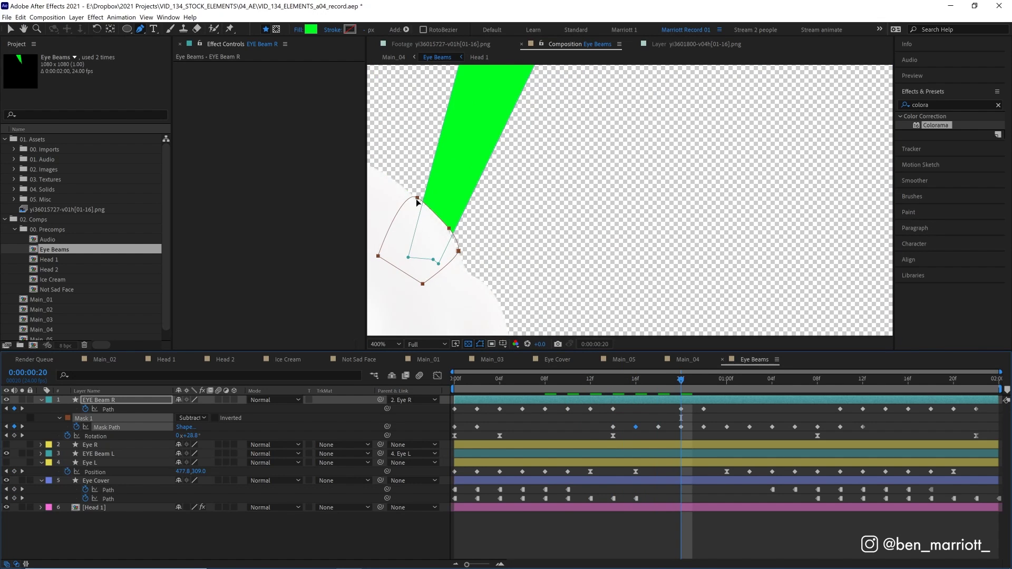
key("Page_Down")
key("Page_Down")
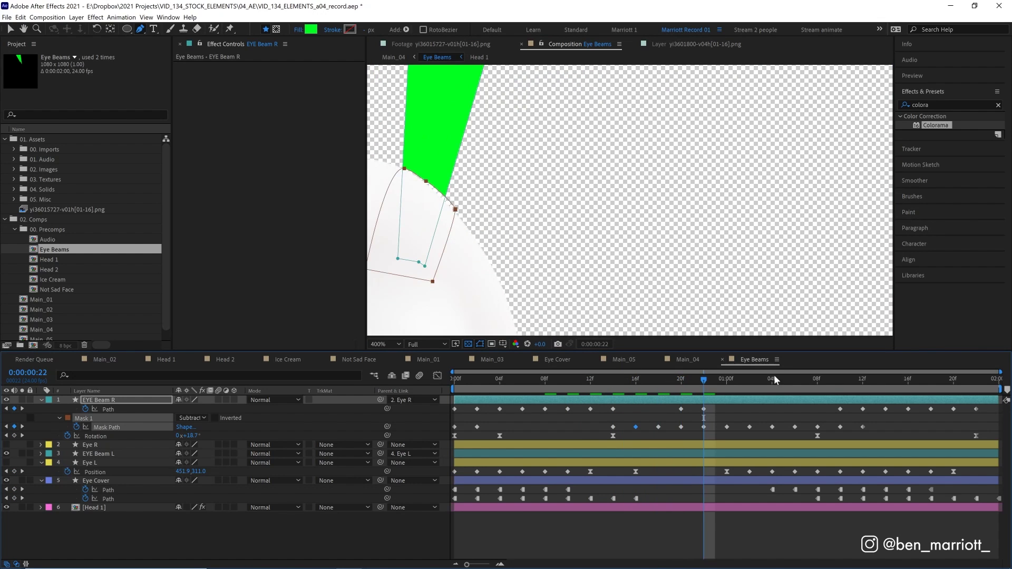
- Reveal EYE Beam L's keyframes, preview both beams, and switch to the Main_04 comp
left_click(818, 453)
key("u")
key("slash")
key("space")
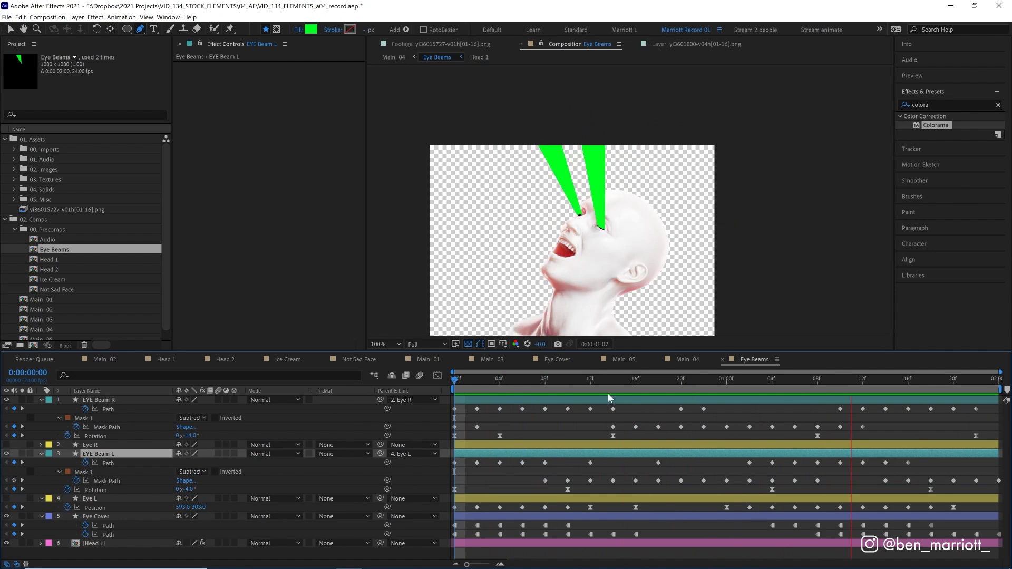
left_click(527, 381)
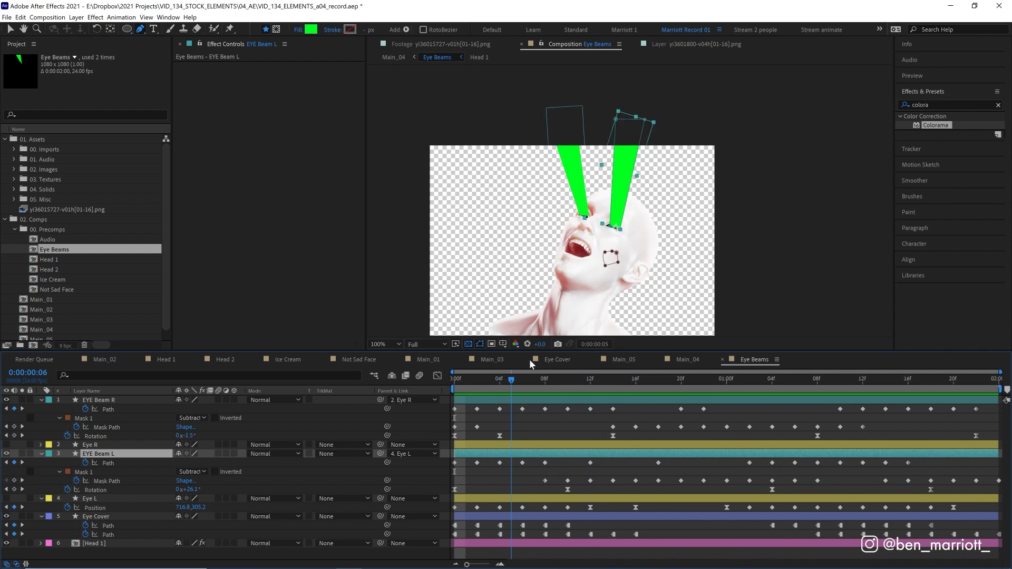
key("space")
left_click(877, 378)
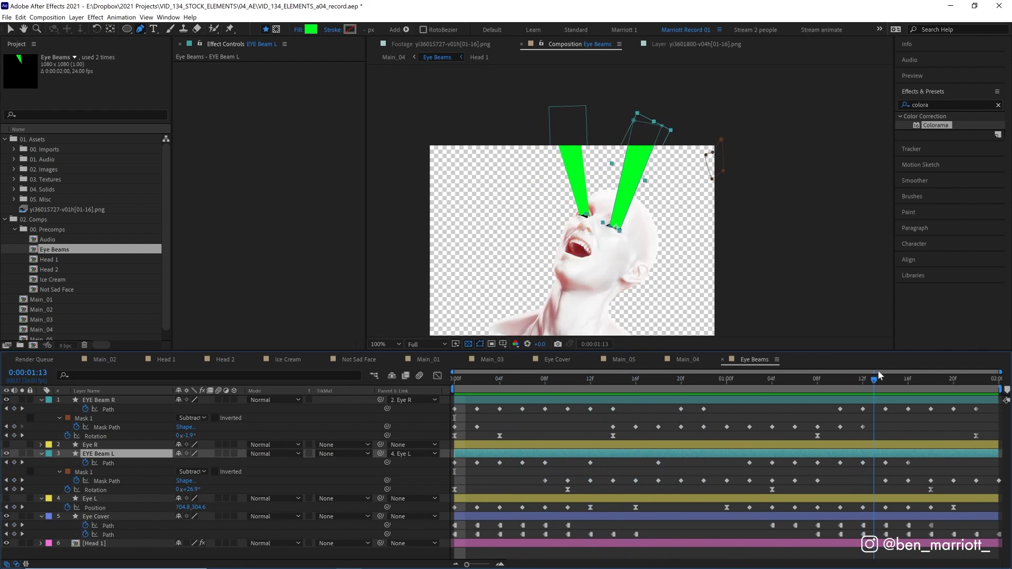
key("space")
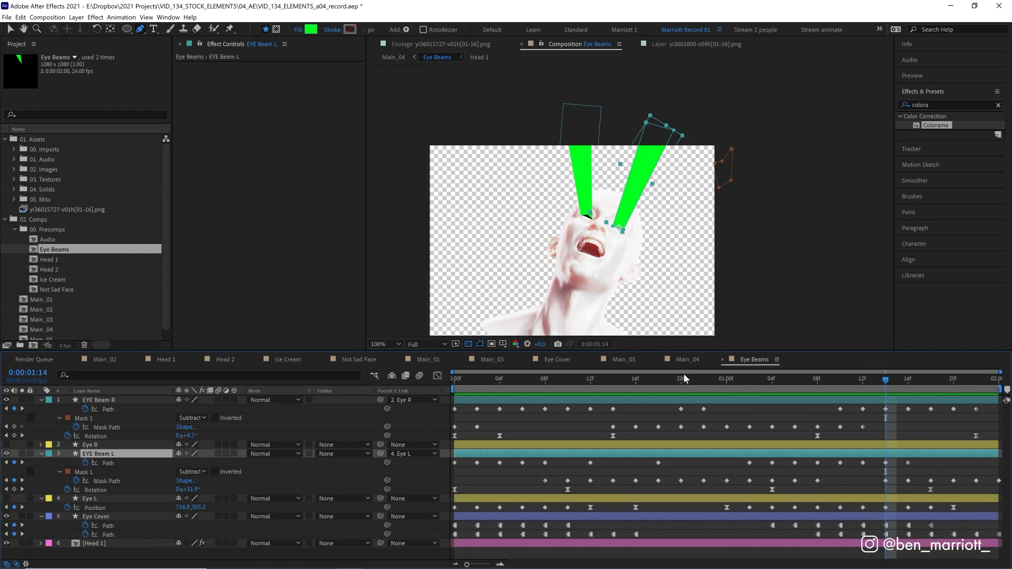
key("shift+comma")
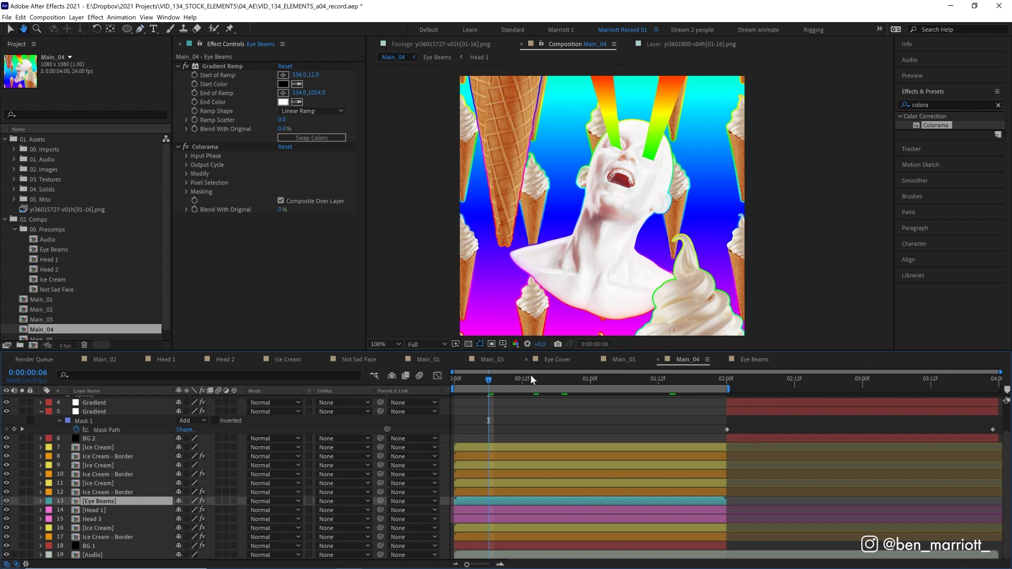
- Preview Main_04, then switch to Main_05 and move to frame 4
key("g")
key("space")
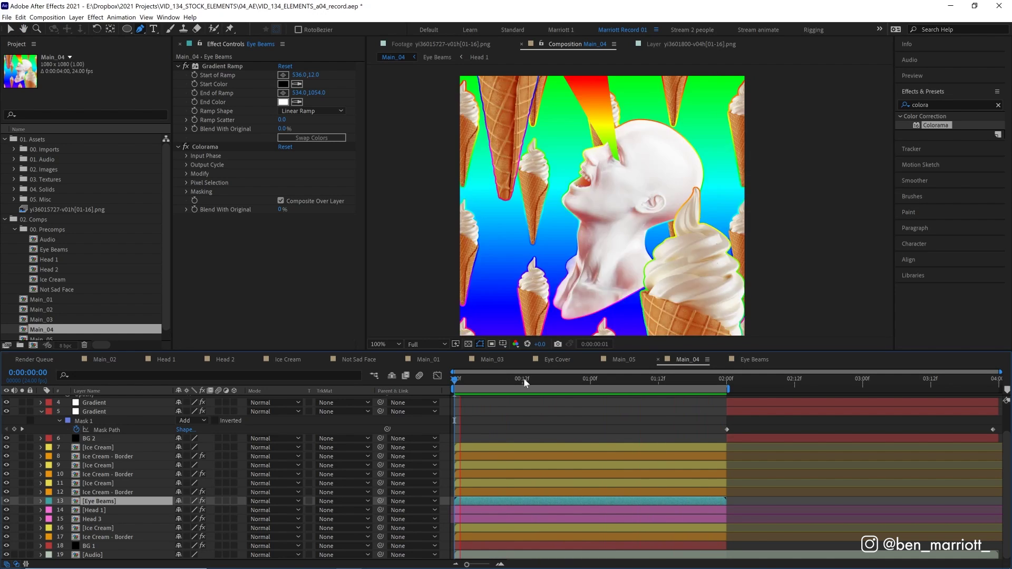
key("shift+comma")
left_click_drag(460, 385, 475, 384)
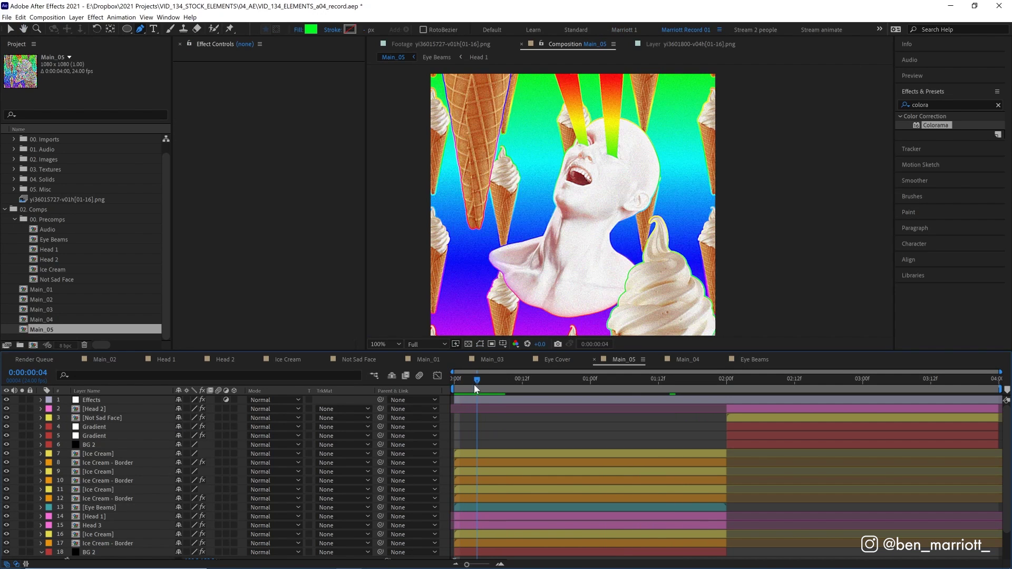
- Toggle the Effects layer's effects, inspect Noise and Posterize Time, and play the finished animation
left_click(95, 399)
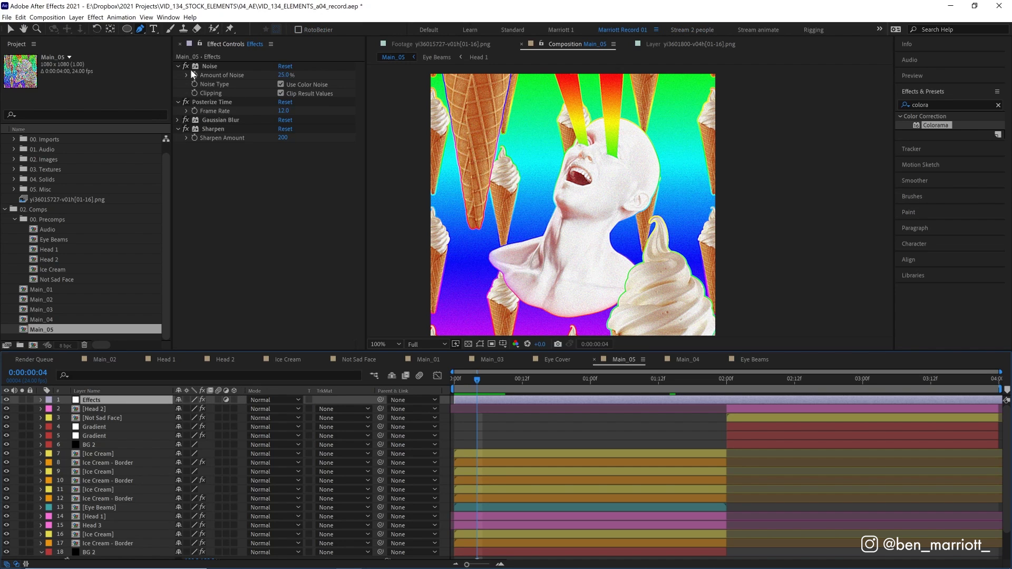
left_click_drag(187, 66, 187, 129)
key("period")
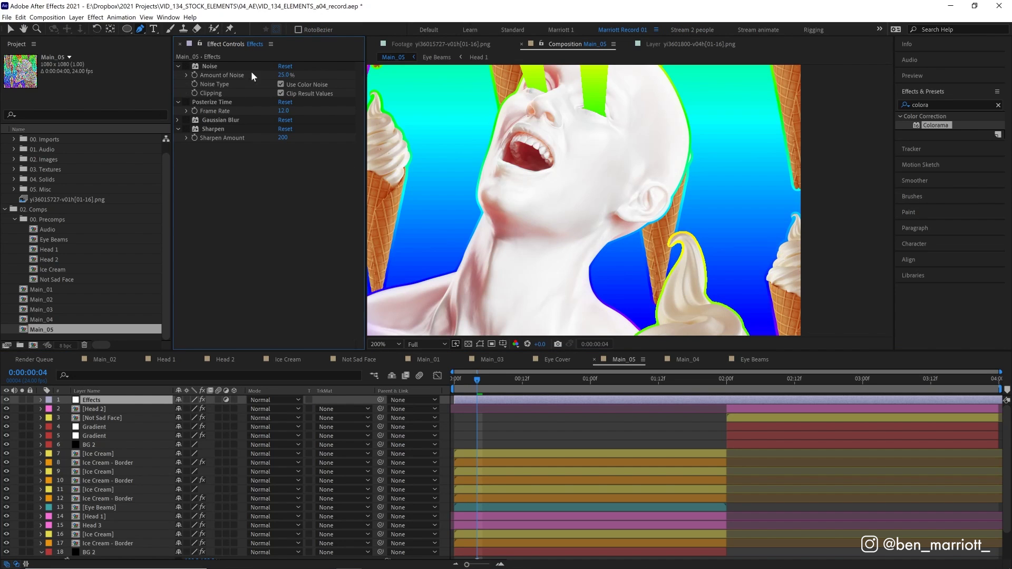
left_click(244, 68)
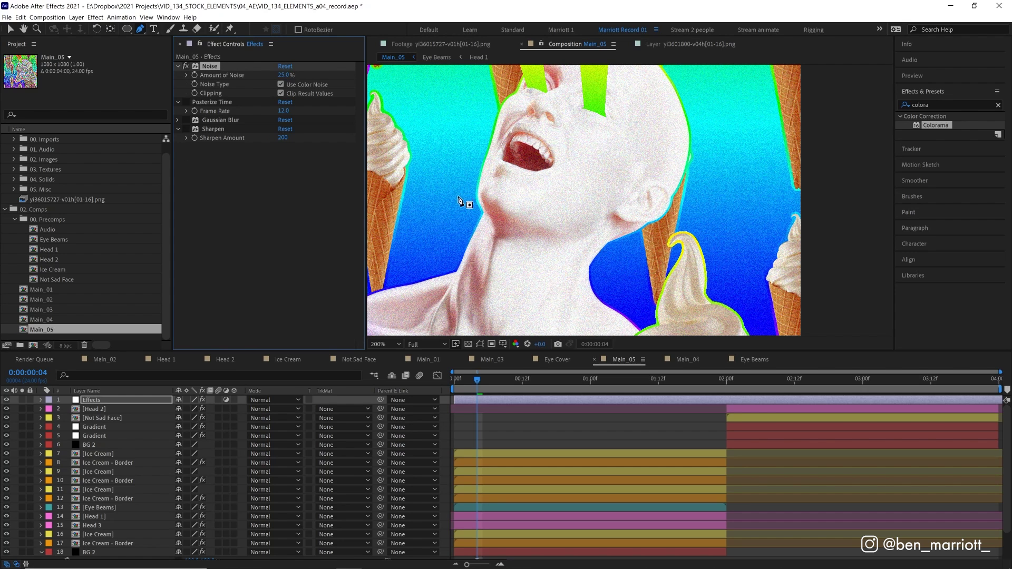
left_click(190, 103)
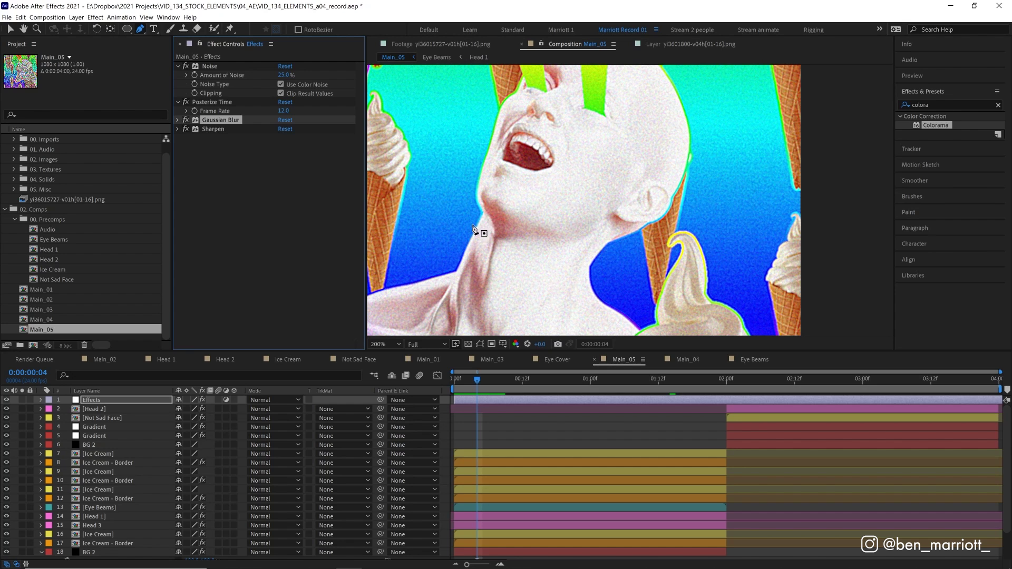
left_click(456, 378)
key("space")
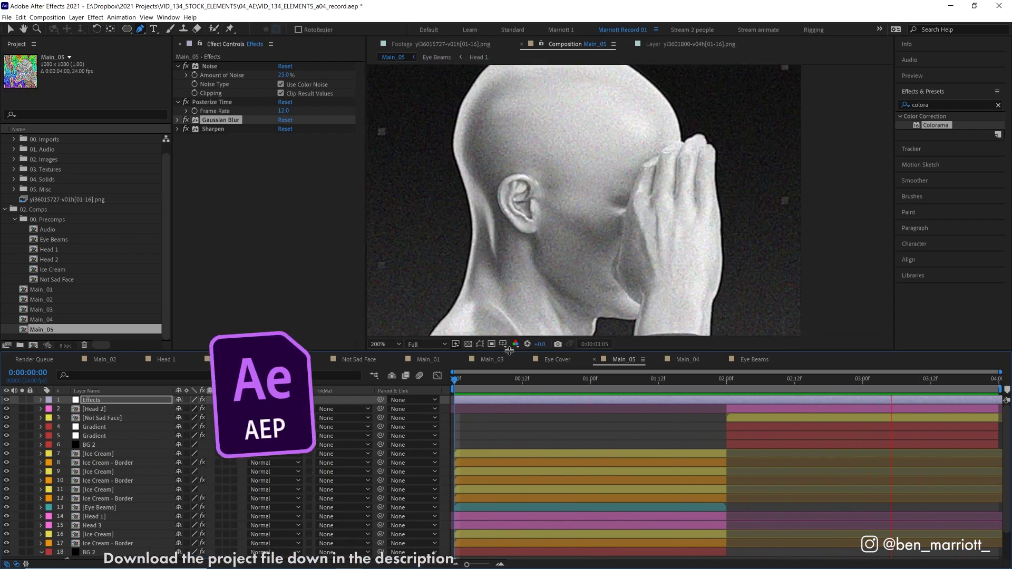
key("slash")
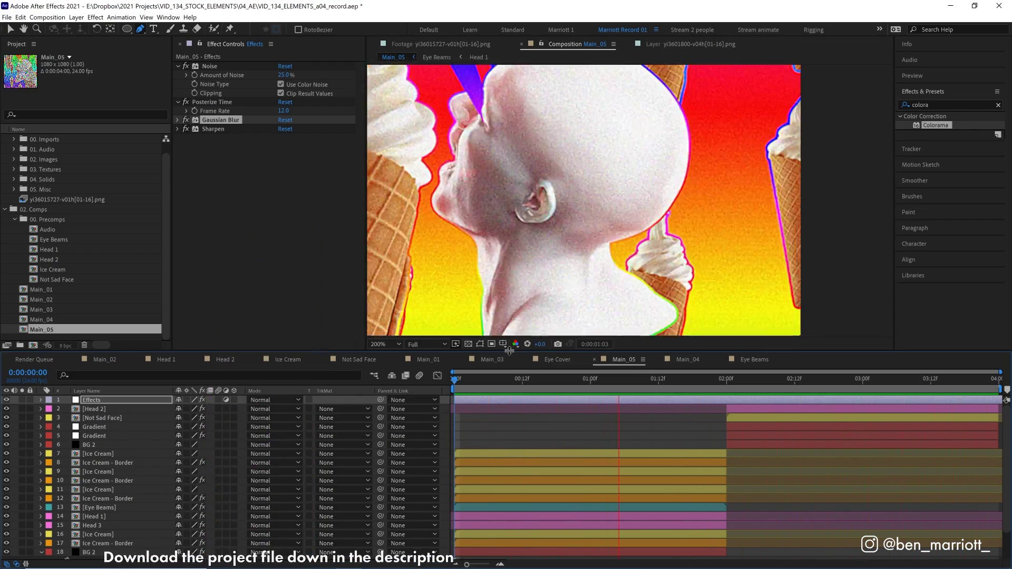